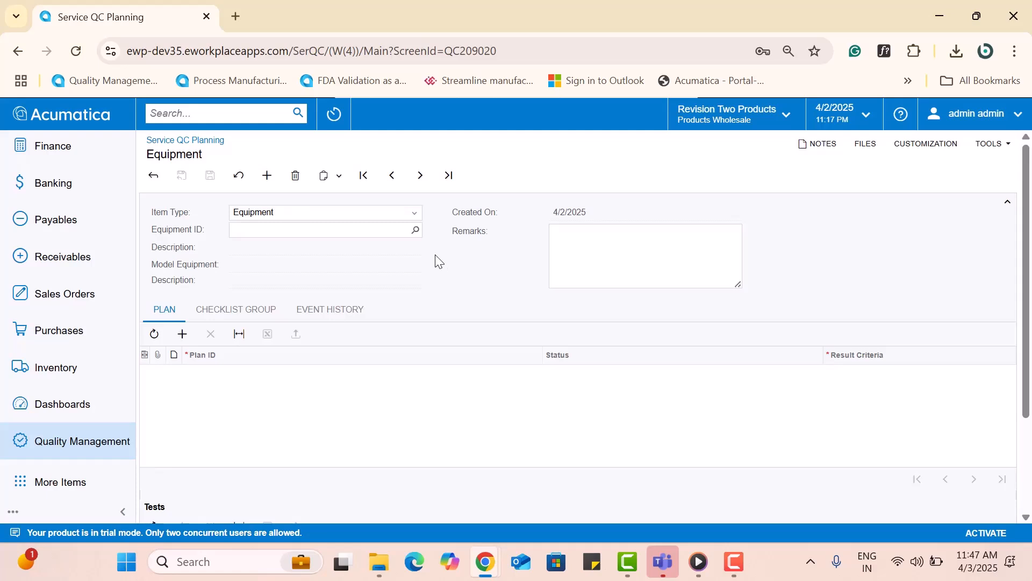
Step: Select equipment 000005 - LG 500 Ton for service QC planning and assign plan QCP0000008-A to it
{"action": "left_click", "coordinate": [414, 231]}
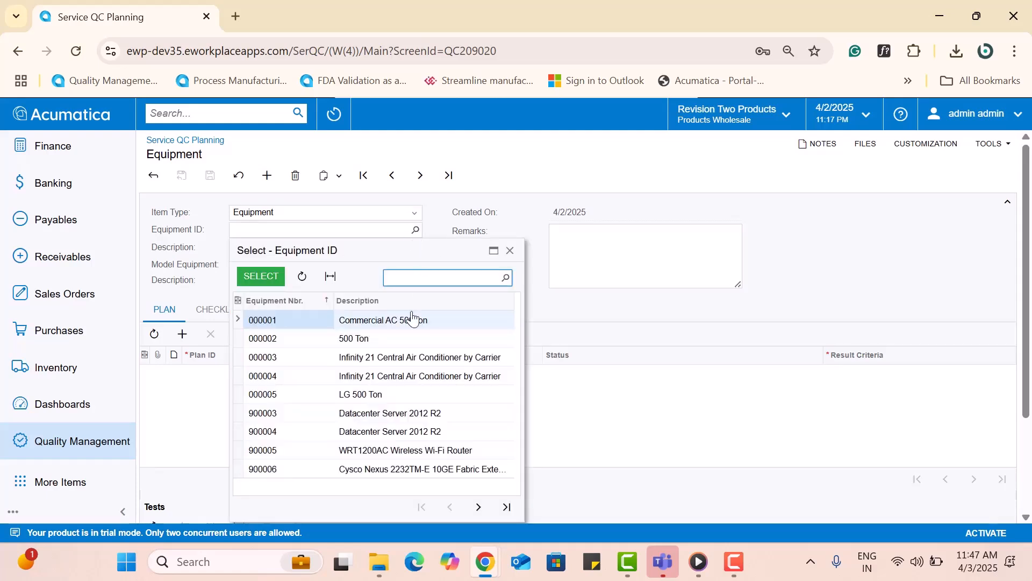
{"action": "double_click", "coordinate": [288, 401]}
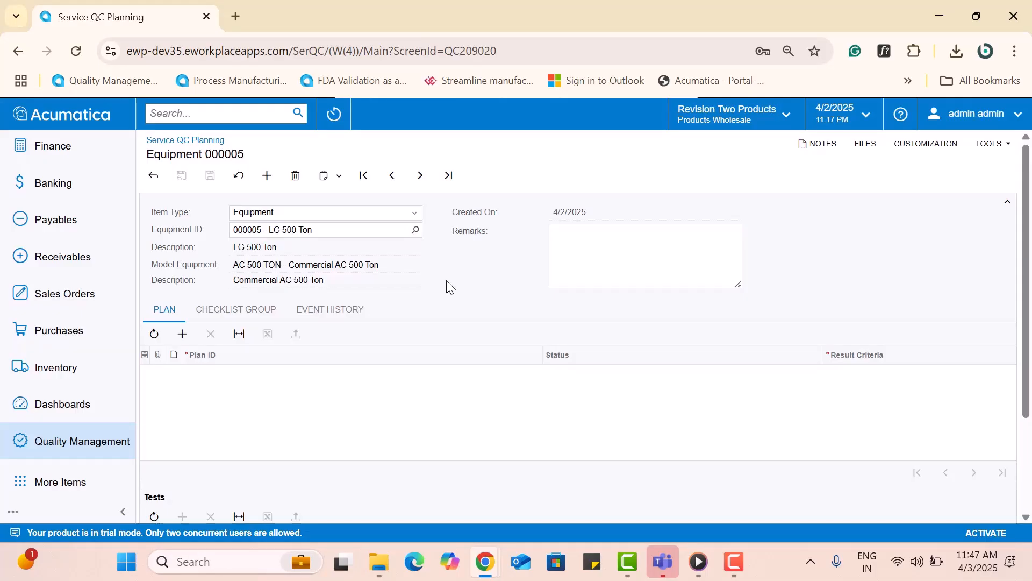
{"action": "left_click", "coordinate": [184, 343]}
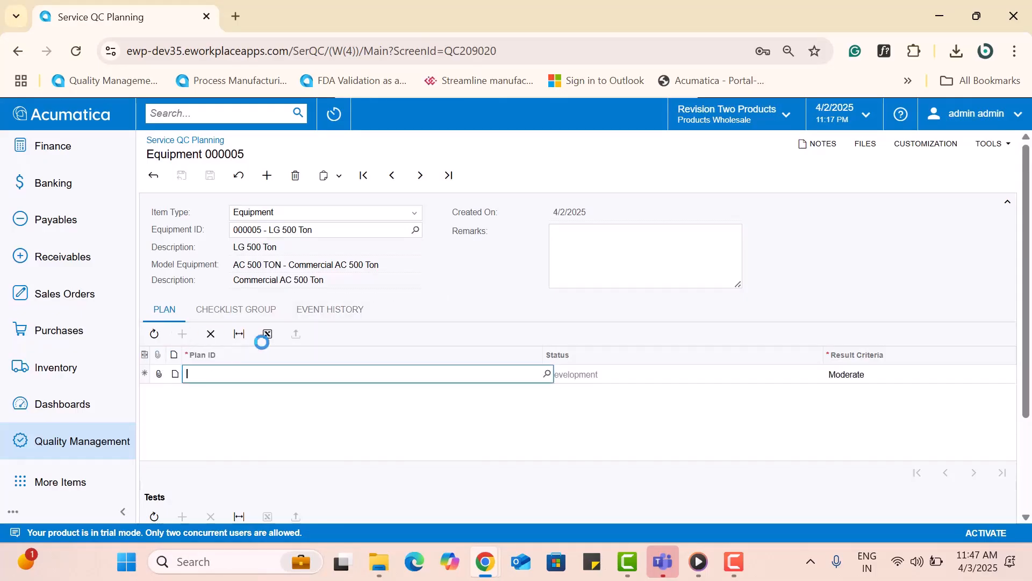
{"action": "left_click", "coordinate": [548, 374]}
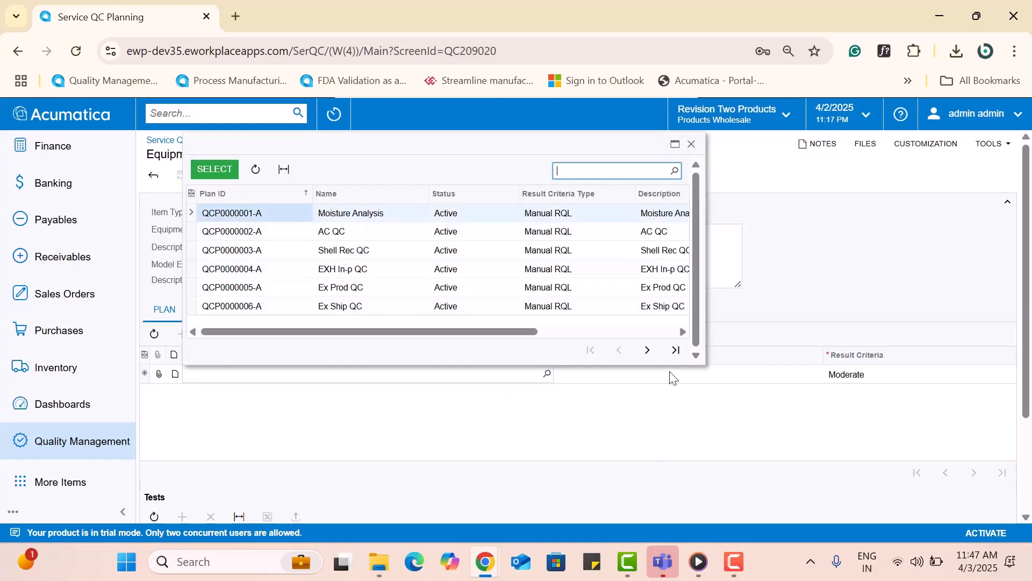
{"action": "left_click", "coordinate": [648, 350]}
{"action": "double_click", "coordinate": [269, 239]}
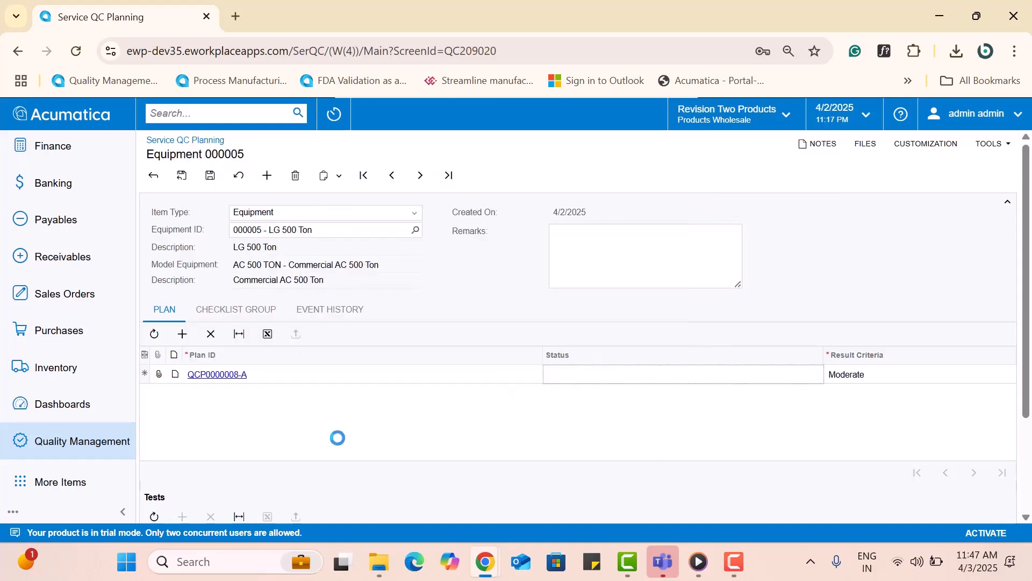
{"action": "scroll", "coordinate": [395, 440], "scroll_direction": "down", "scroll_amount": 3}
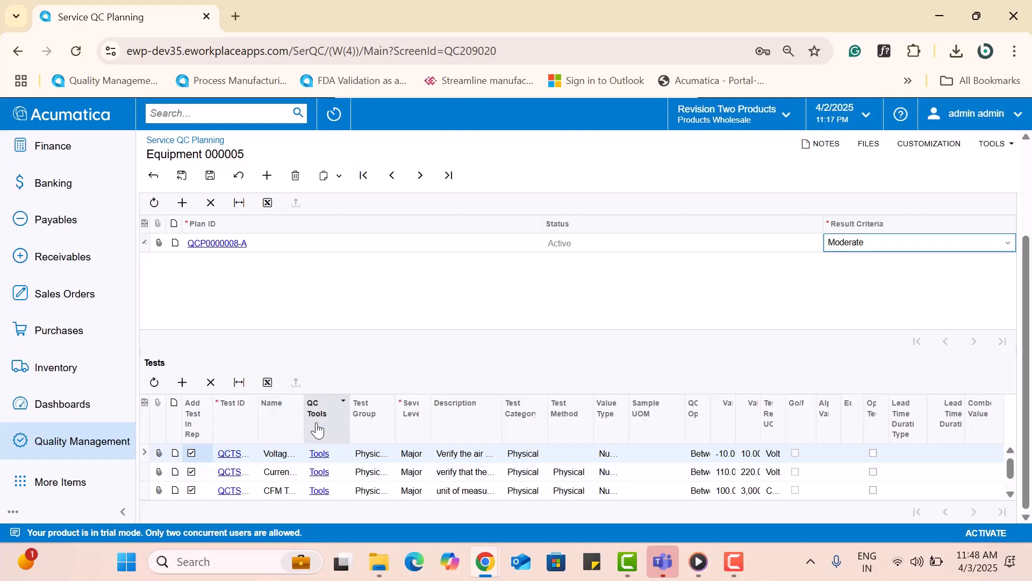
{"action": "scroll", "coordinate": [571, 462], "scroll_direction": "down", "scroll_amount": 1}
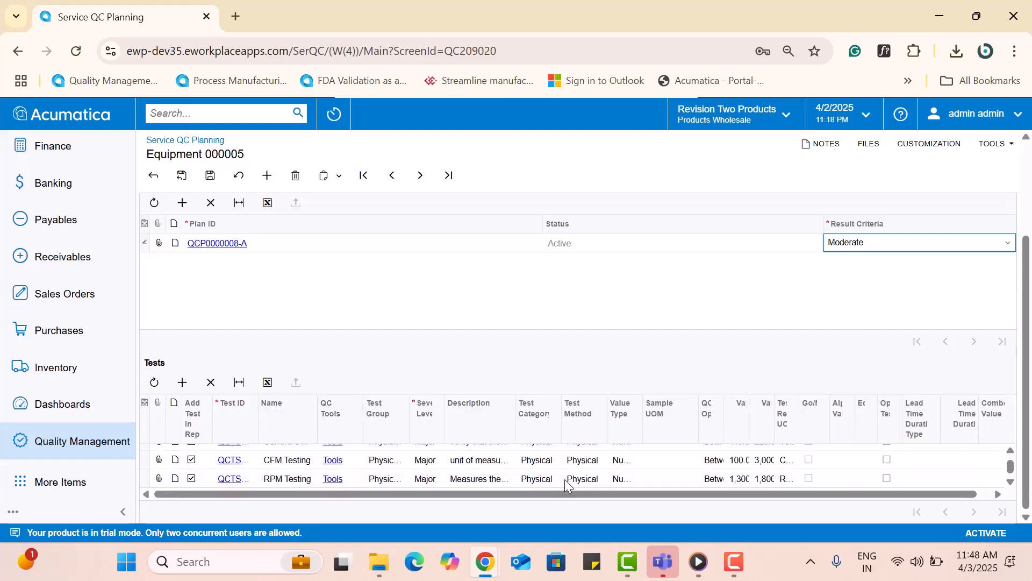
{"action": "scroll", "coordinate": [564, 479], "scroll_direction": "up", "scroll_amount": 1}
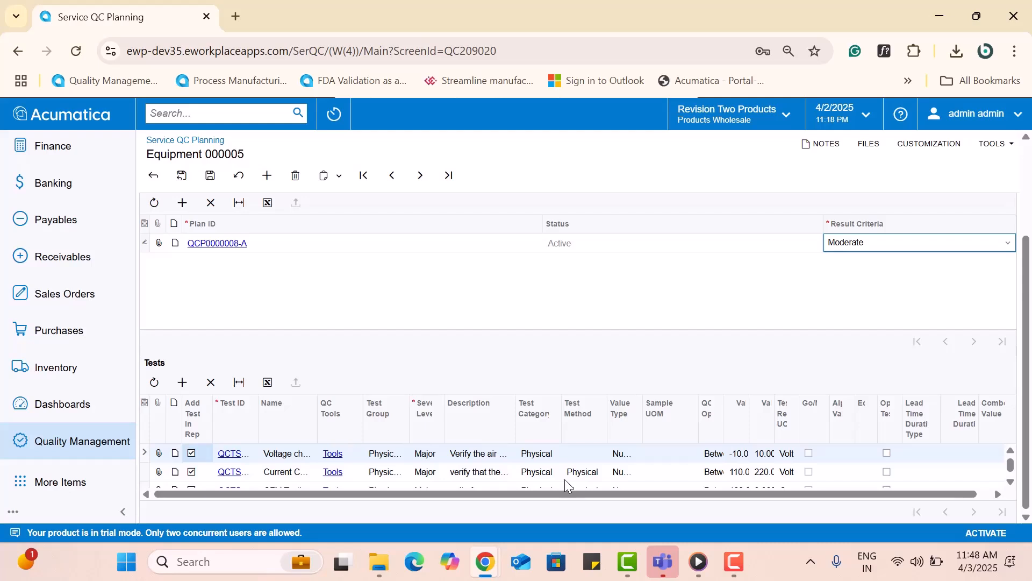
Step: Add the HVAC CHECKLIST checklist group to the equipment's QC planning and save the record
{"action": "scroll", "coordinate": [455, 448], "scroll_direction": "up", "scroll_amount": 3}
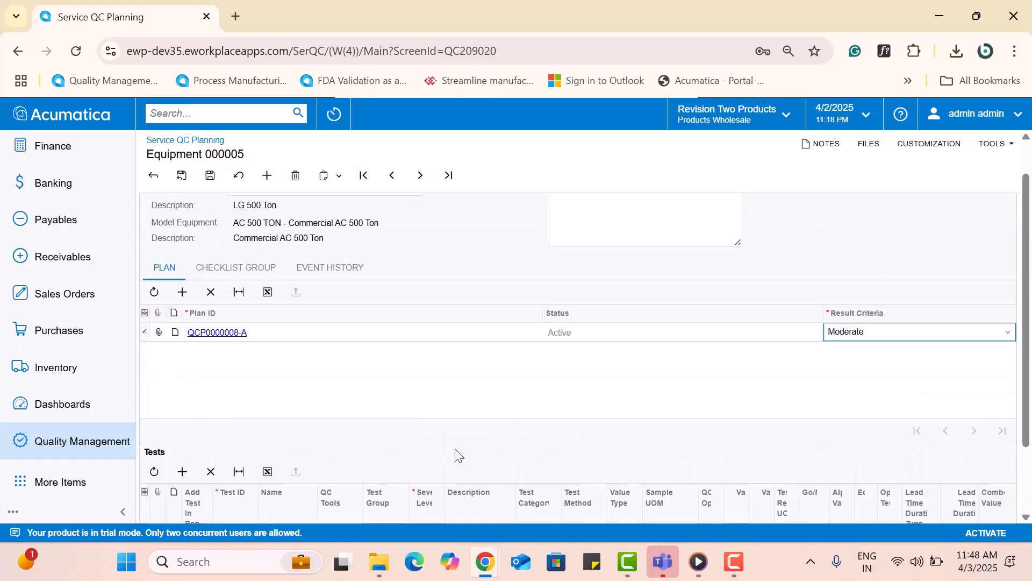
{"action": "left_click", "coordinate": [228, 311]}
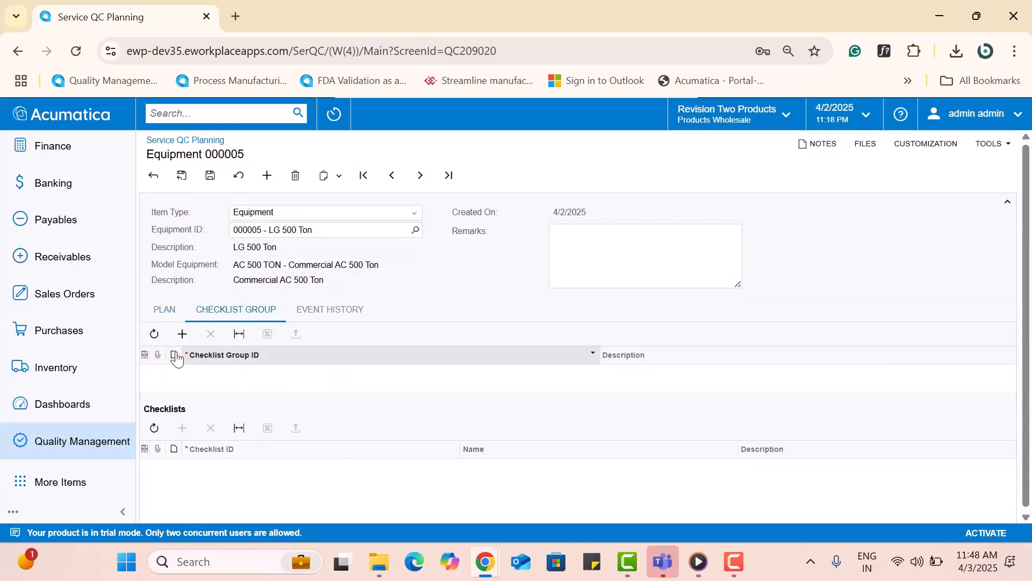
{"action": "left_click", "coordinate": [182, 334]}
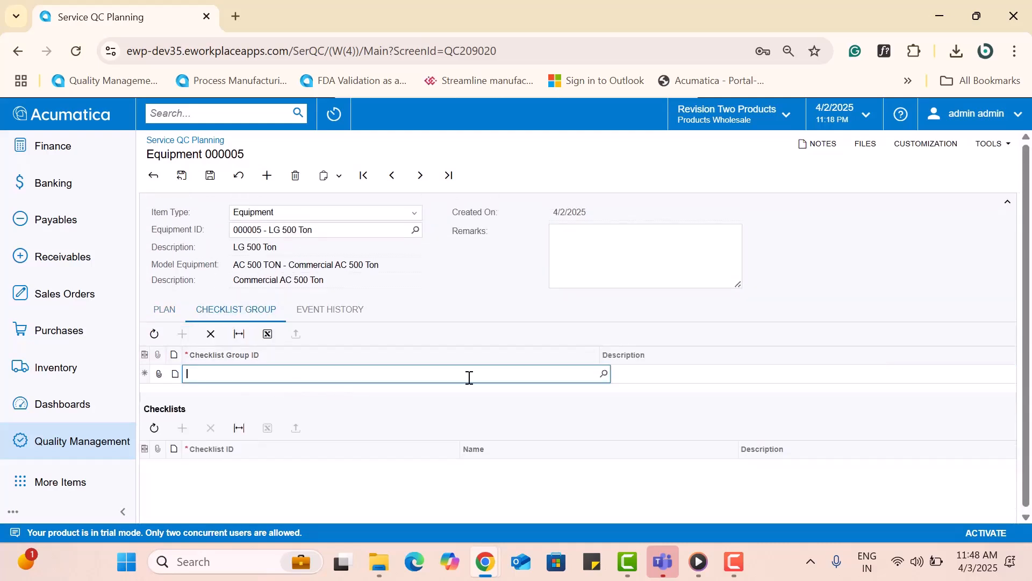
{"action": "left_click", "coordinate": [604, 373]}
{"action": "double_click", "coordinate": [268, 297]}
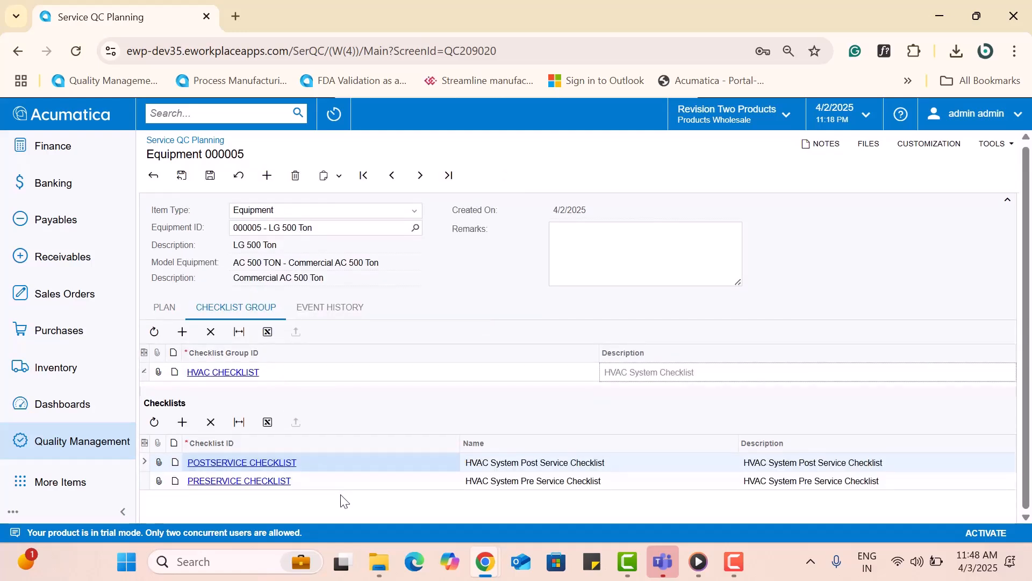
{"action": "left_click", "coordinate": [210, 175]}
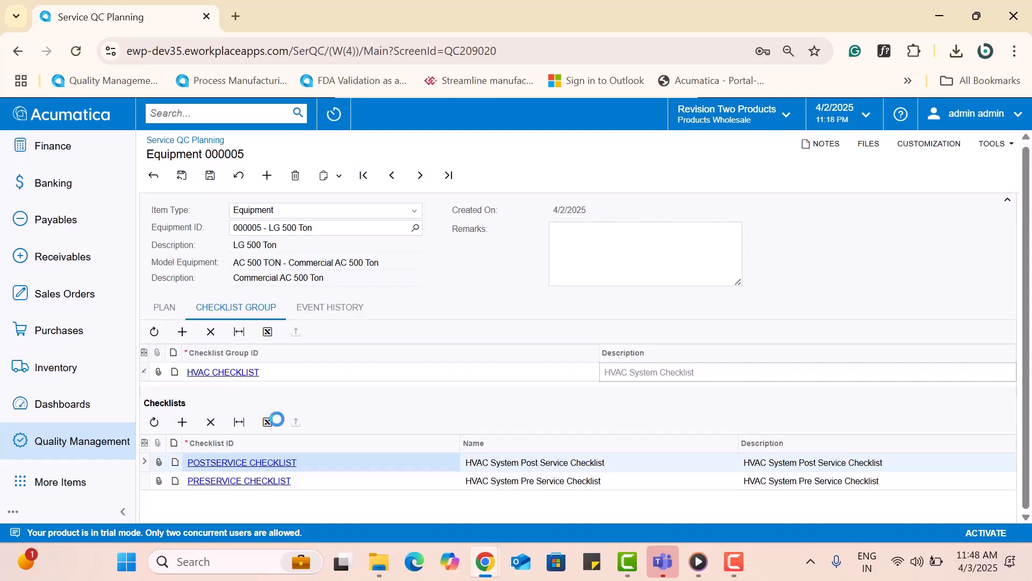
Step: Open POSTSERVICE CHECKLIST and review its tasks and their descriptions
{"action": "left_click", "coordinate": [264, 454]}
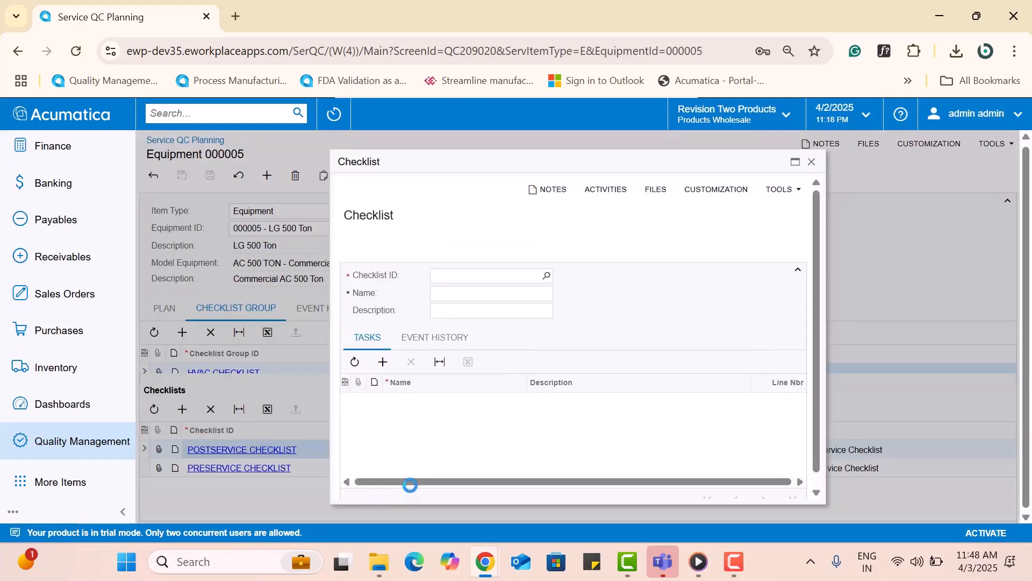
{"action": "scroll", "coordinate": [698, 440], "scroll_direction": "down", "scroll_amount": 1}
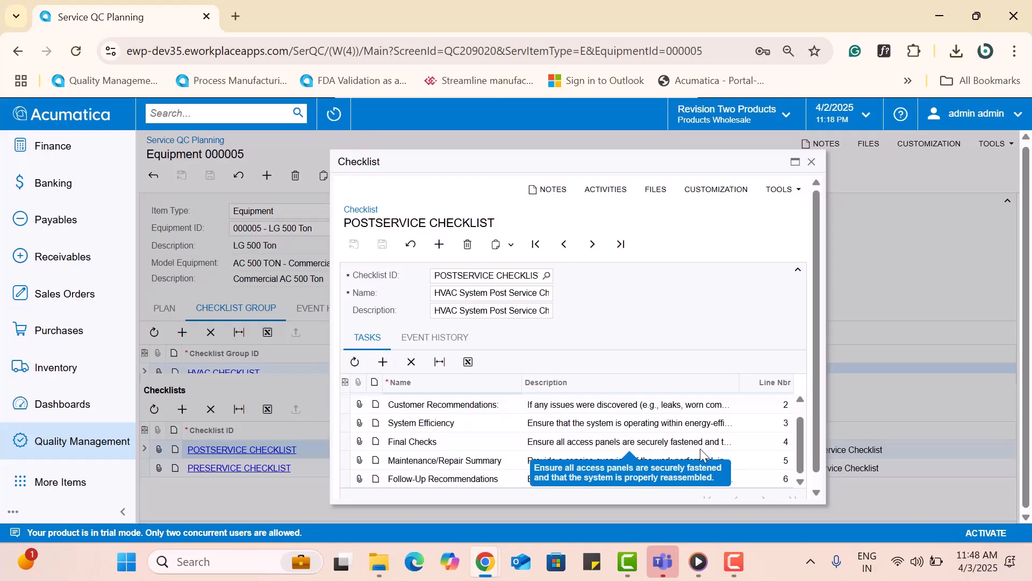
{"action": "scroll", "coordinate": [700, 449], "scroll_direction": "up", "scroll_amount": 1}
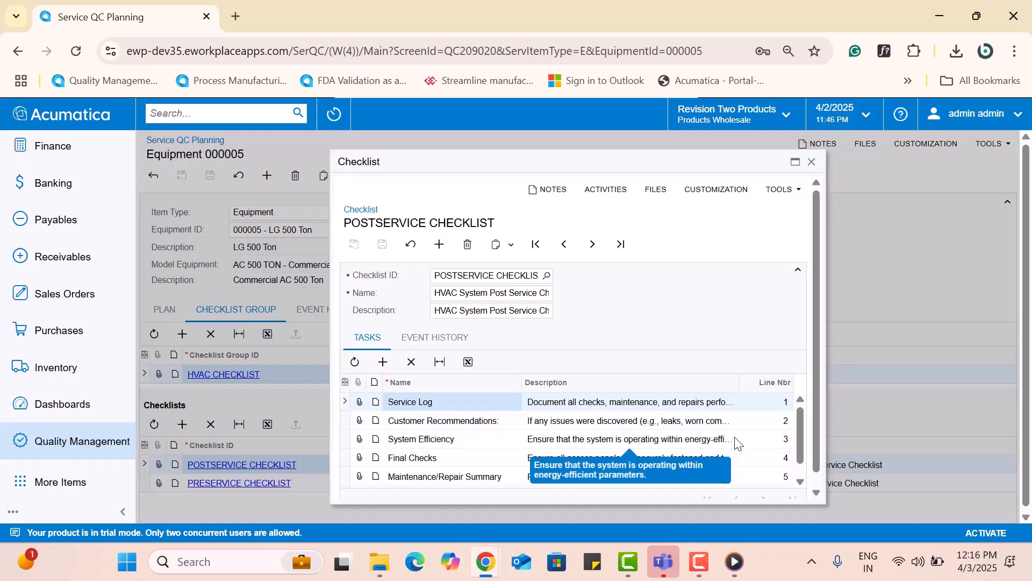
Step: Search for the Appointments form and create a new appointment for customer USA Bartending School
{"action": "left_click", "coordinate": [217, 113]}
{"action": "type", "text": "appoint"}
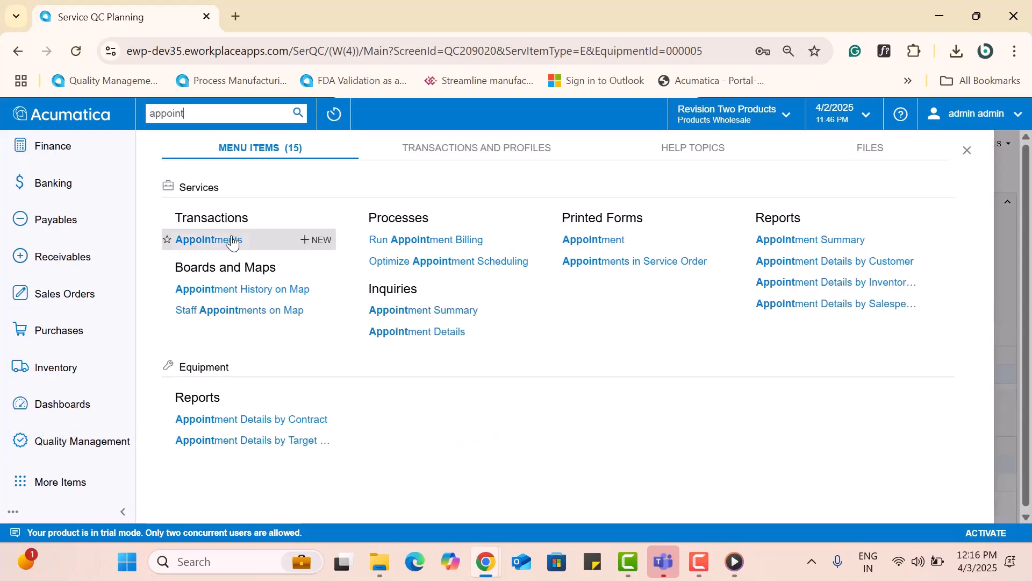
{"action": "left_click", "coordinate": [232, 240]}
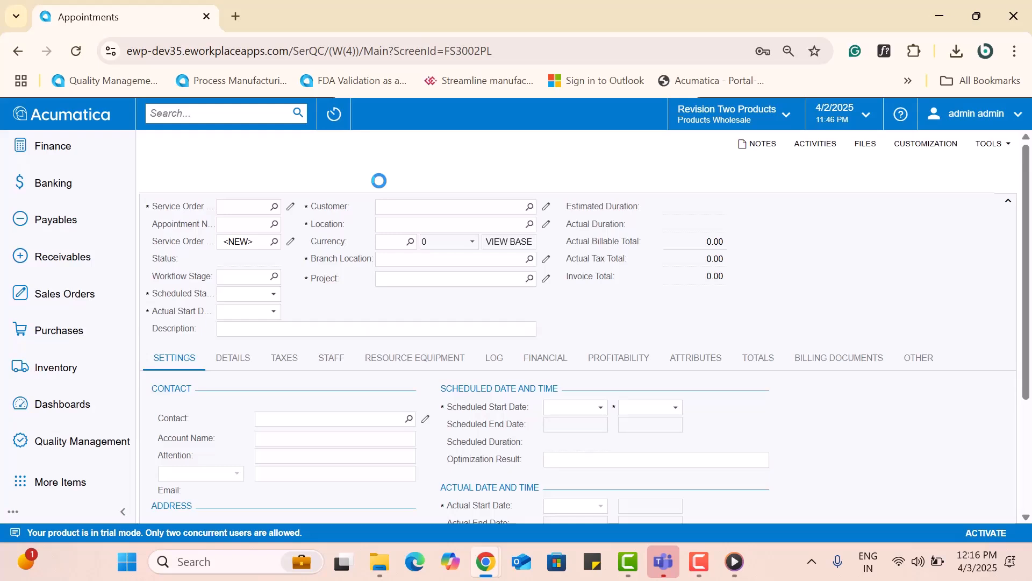
{"action": "left_click", "coordinate": [529, 206]}
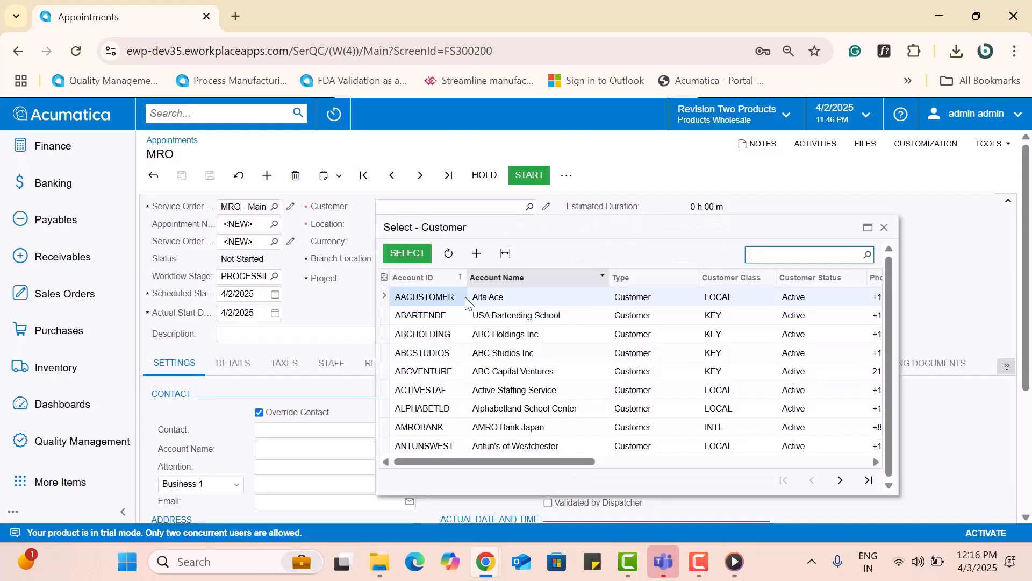
{"action": "double_click", "coordinate": [453, 314]}
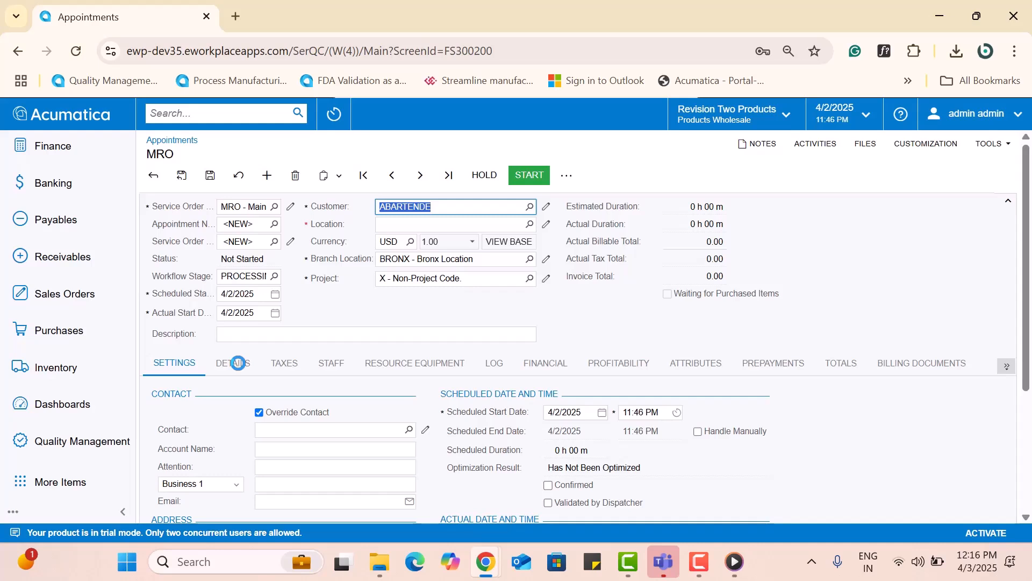
Step: Add a detail line of type Service with inventory ID ACSERVICE to the appointment
{"action": "left_click", "coordinate": [238, 363]}
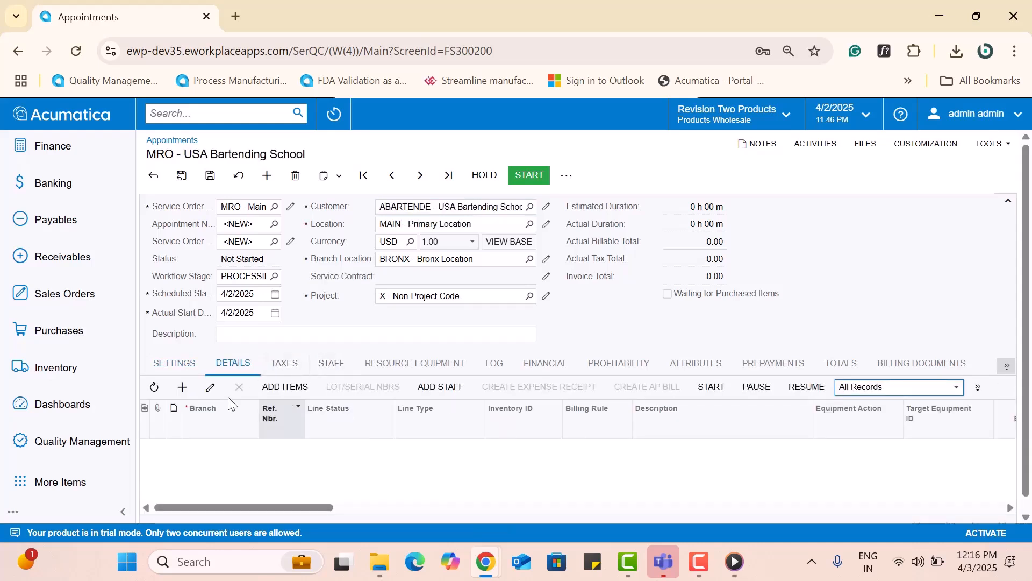
{"action": "left_click", "coordinate": [183, 387]}
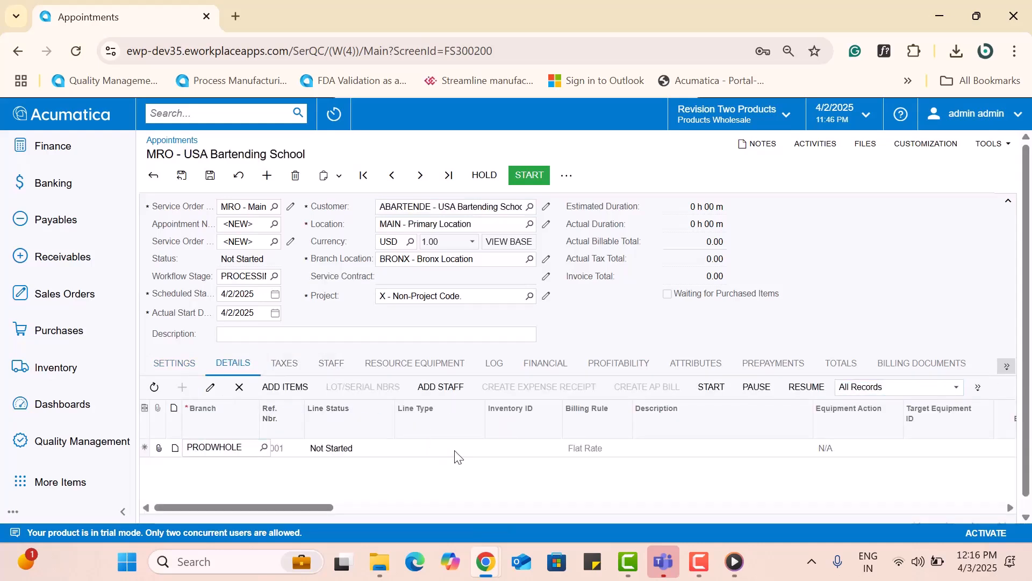
{"action": "left_click", "coordinate": [456, 454]}
{"action": "left_click", "coordinate": [416, 381]}
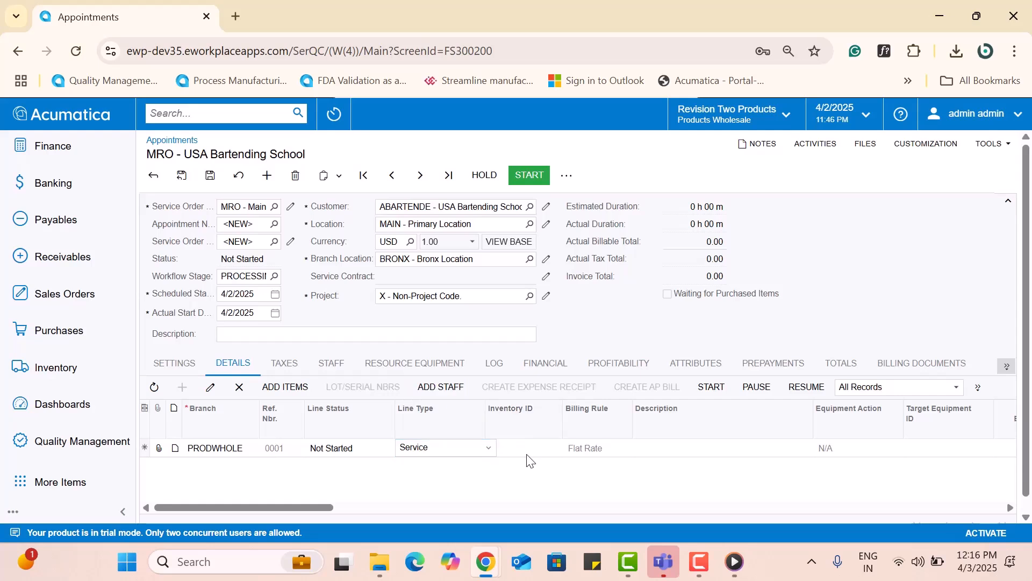
{"action": "left_click", "coordinate": [559, 448]}
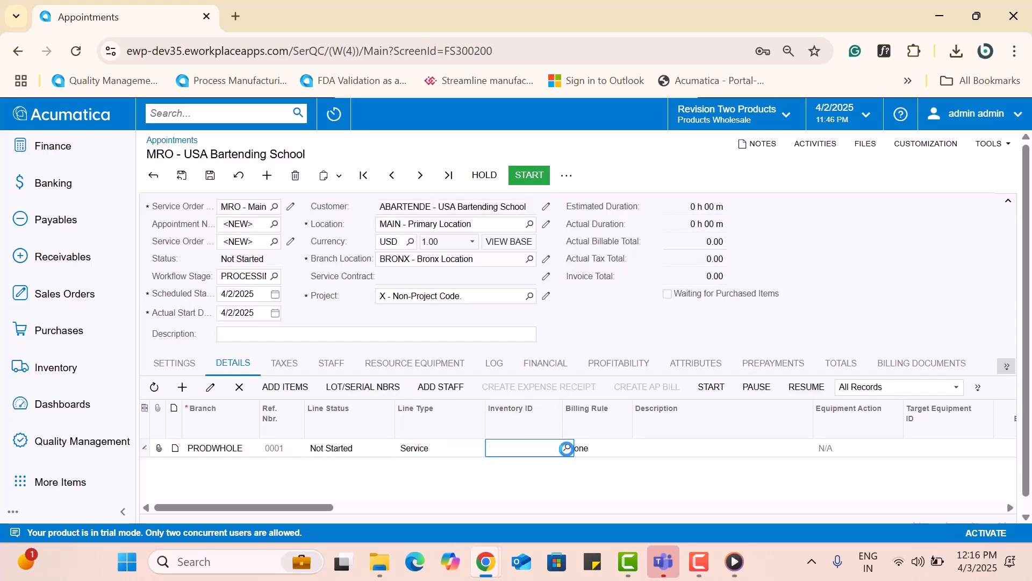
{"action": "left_click", "coordinate": [566, 448]}
{"action": "double_click", "coordinate": [556, 267]}
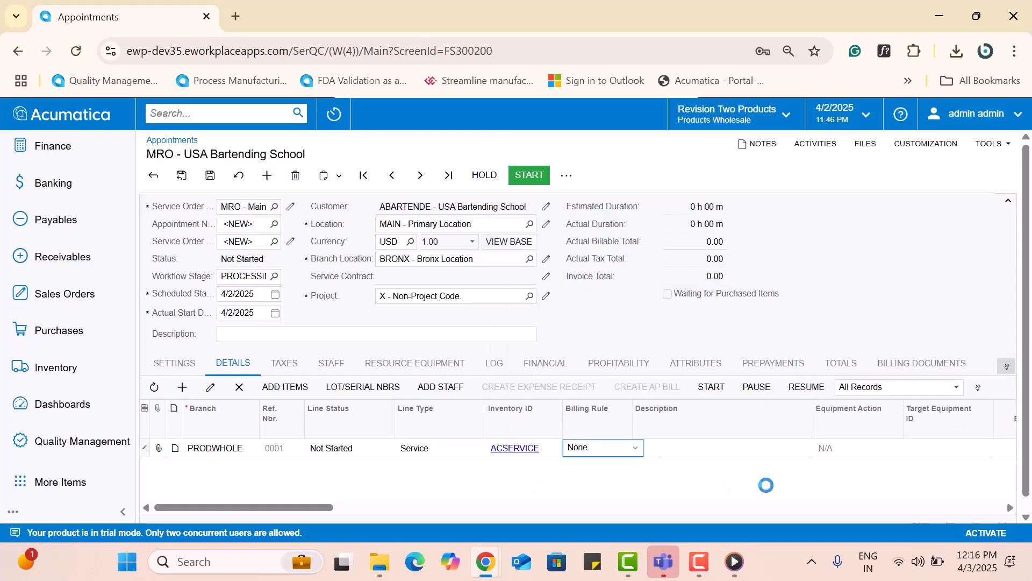
Step: Set the service line's target equipment ID to 000005
{"action": "left_click", "coordinate": [972, 447]}
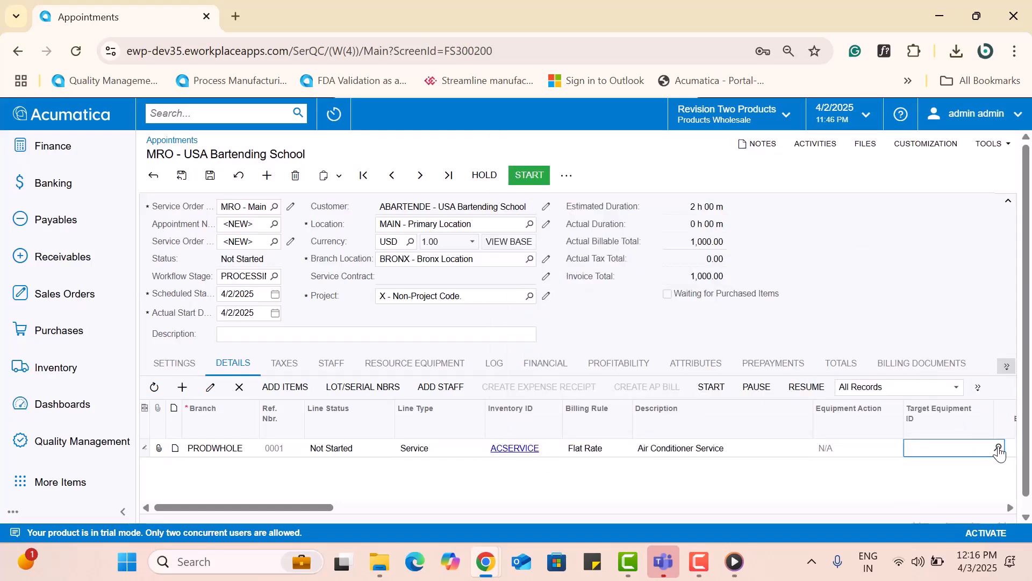
{"action": "left_click", "coordinate": [998, 448]}
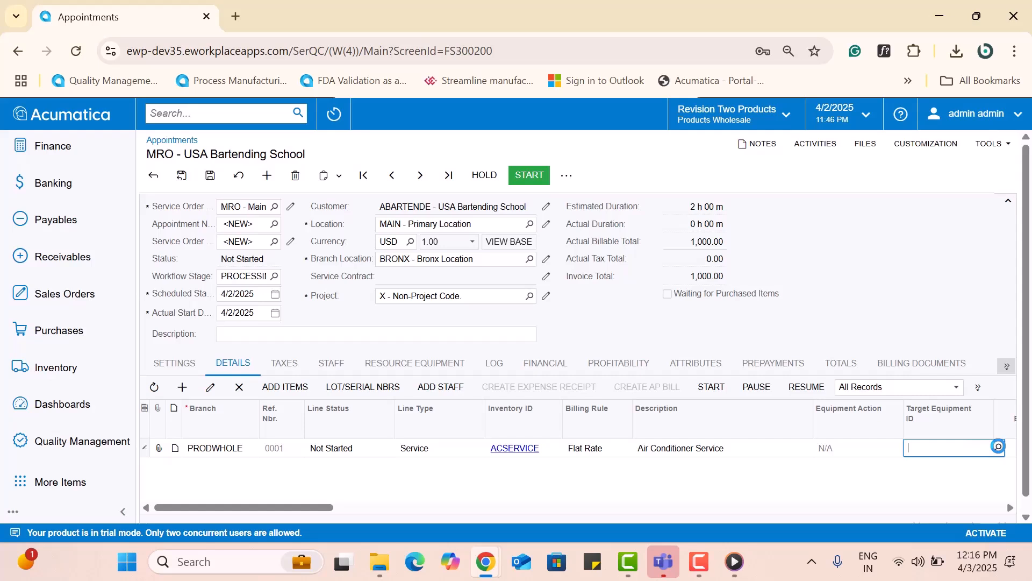
{"action": "double_click", "coordinate": [561, 391]}
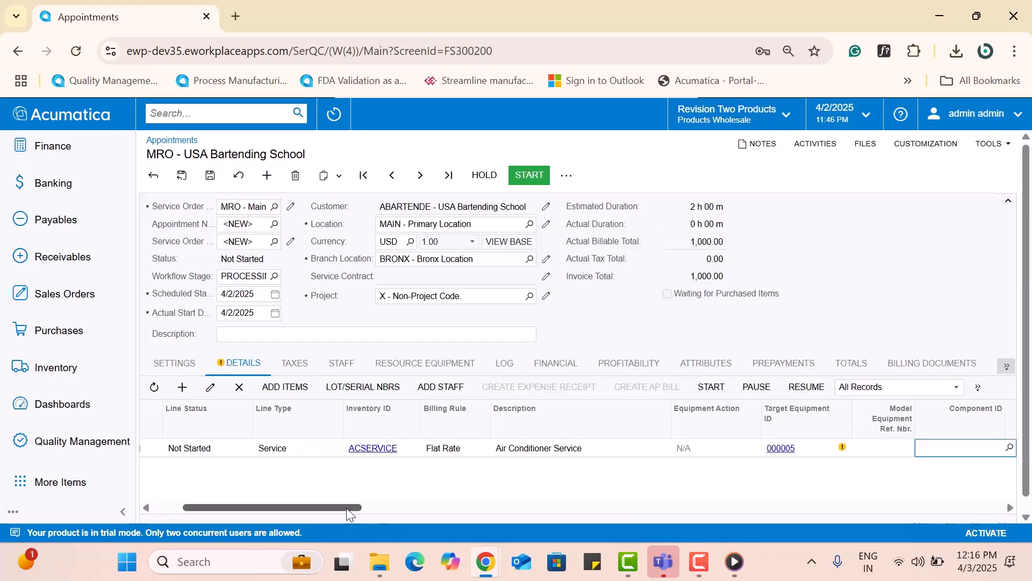
Step: Assign staff member EP00000001 to the air conditioner service line
{"action": "left_click_drag", "start_coordinate": [346, 507], "coordinate": [469, 511]}
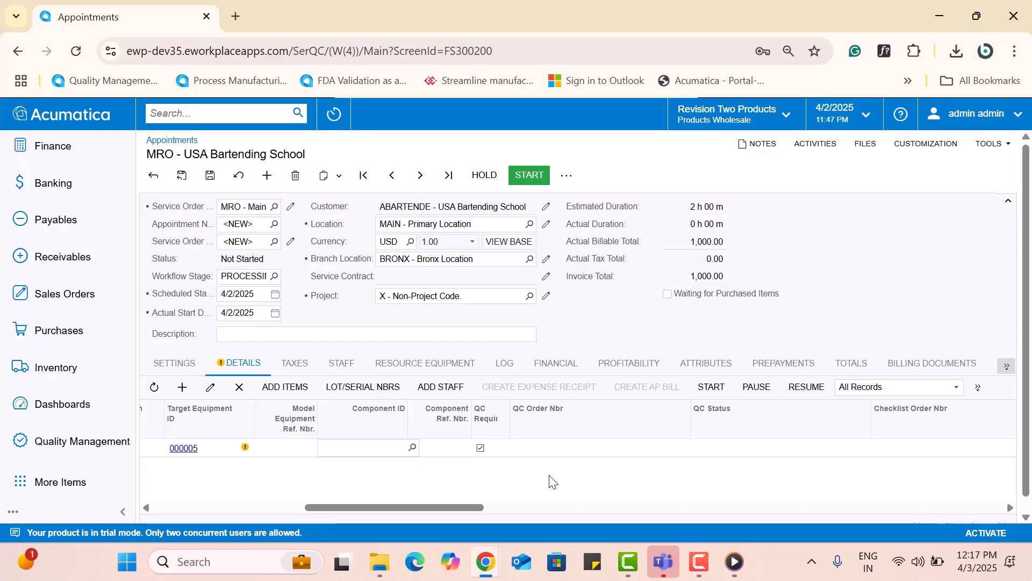
{"action": "left_click_drag", "start_coordinate": [475, 508], "coordinate": [586, 507]}
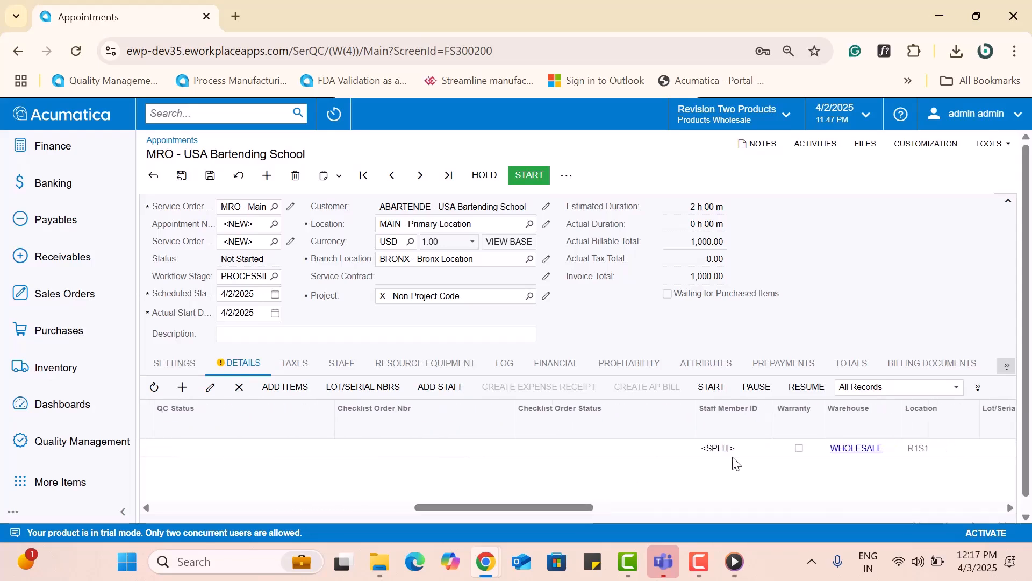
{"action": "left_click", "coordinate": [750, 452]}
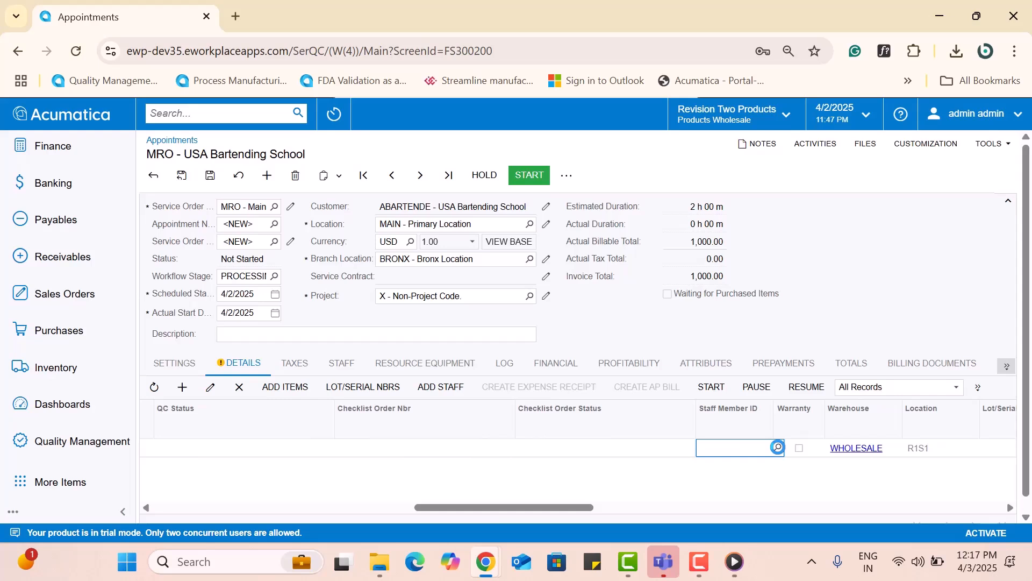
{"action": "left_click", "coordinate": [778, 448]}
{"action": "double_click", "coordinate": [559, 252]}
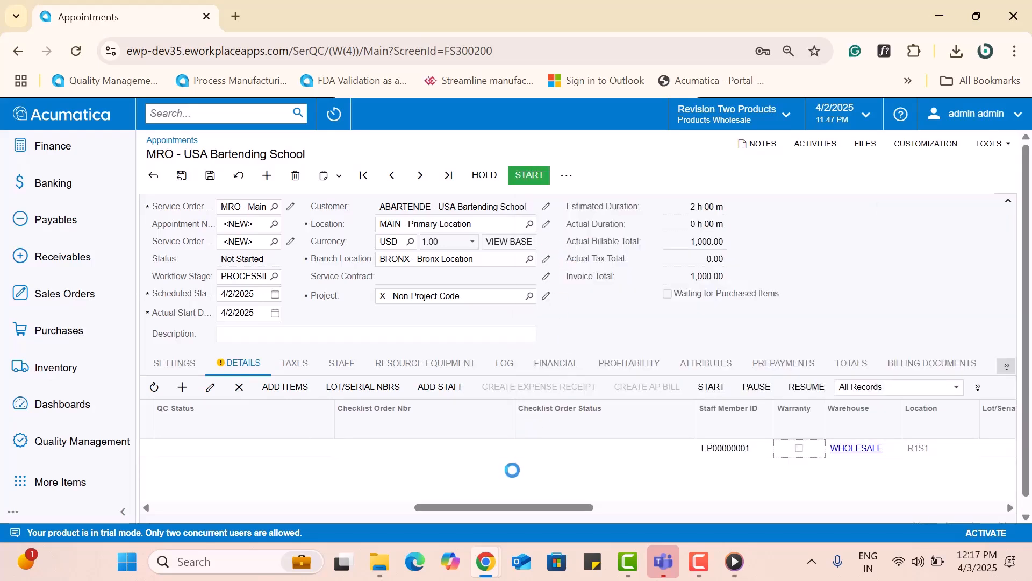
Step: Save the appointment, start it, and show the service line's QC order and checklist order details
{"action": "left_click_drag", "start_coordinate": [498, 508], "coordinate": [461, 508]}
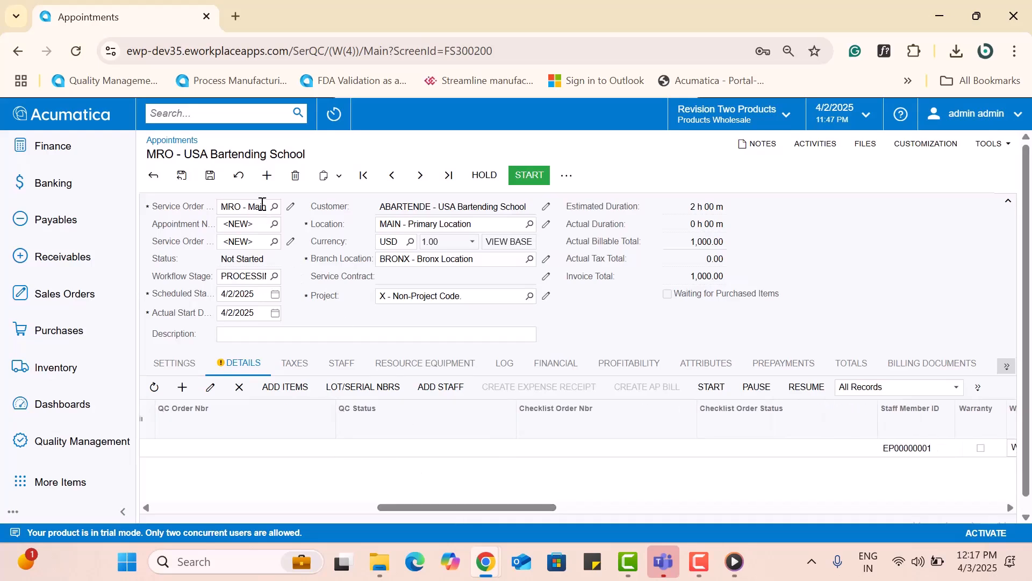
{"action": "left_click", "coordinate": [211, 177]}
{"action": "left_click", "coordinate": [518, 174]}
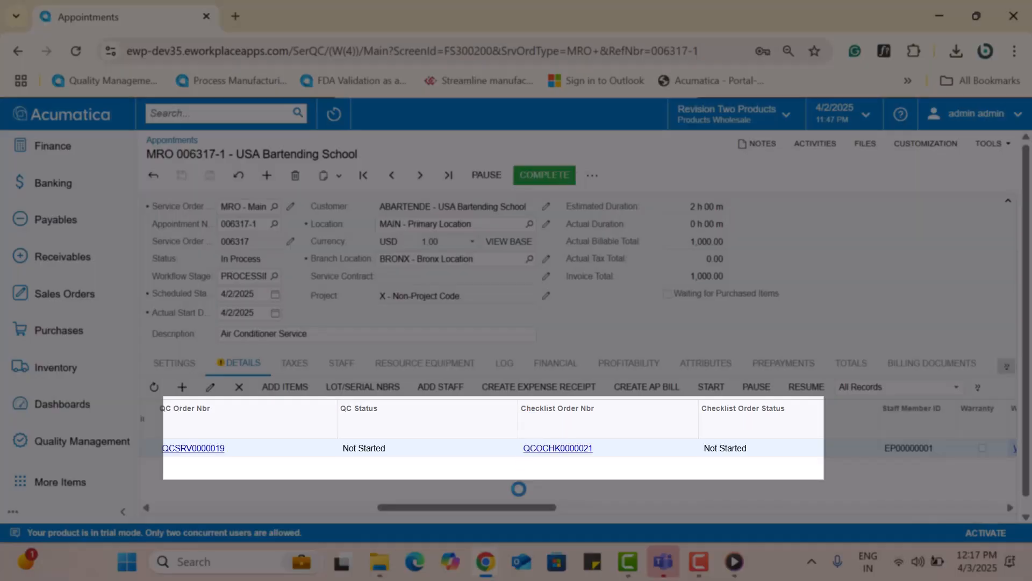
{"action": "left_click_drag", "start_coordinate": [519, 508], "coordinate": [518, 508]}
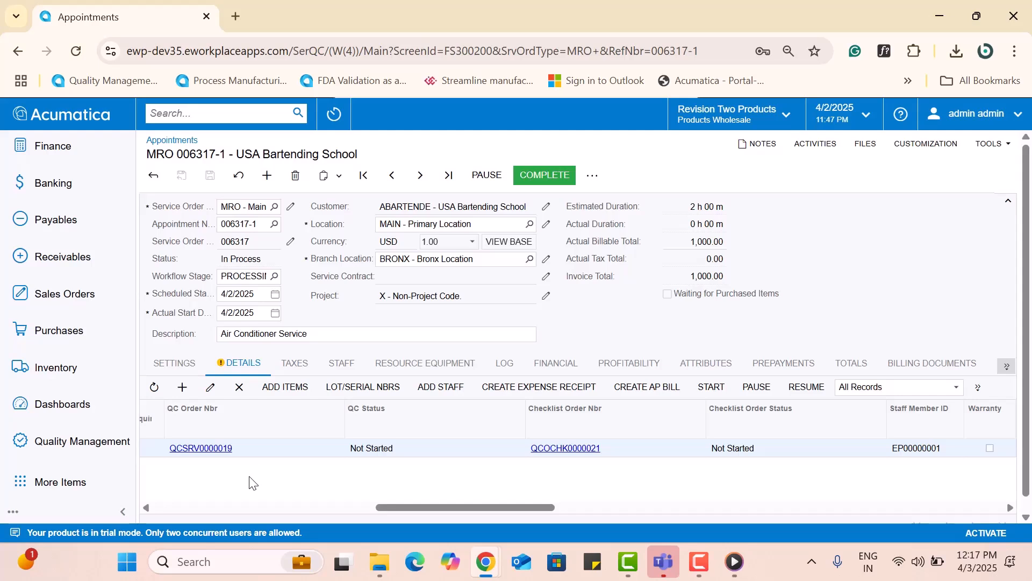
Step: Open the service line's QC order in a maximized view and enter test values 10 for Voltage checks and 110 for Current Check
{"action": "left_click", "coordinate": [226, 455]}
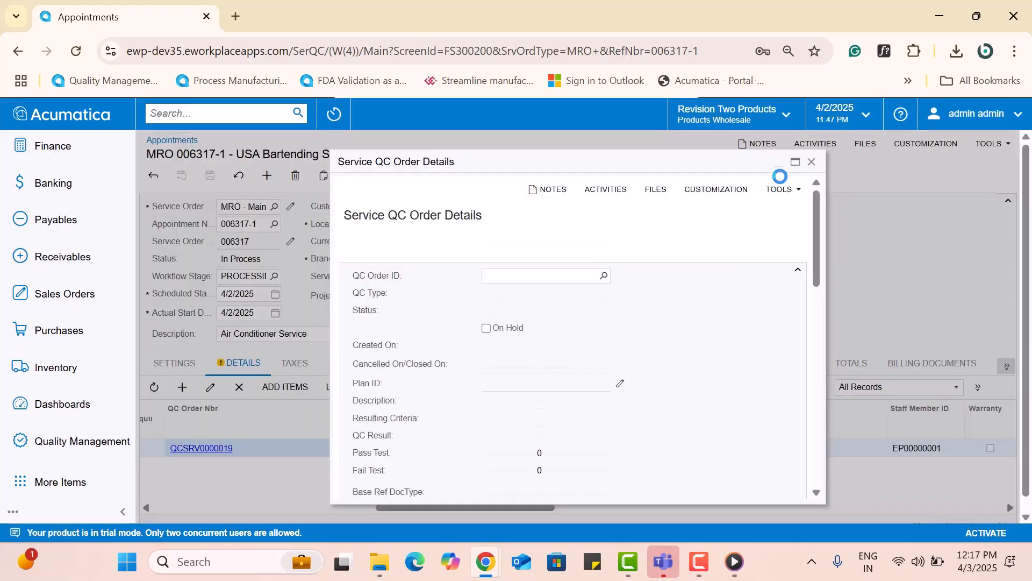
{"action": "left_click", "coordinate": [796, 162]}
{"action": "scroll", "coordinate": [732, 422], "scroll_direction": "down", "scroll_amount": 5}
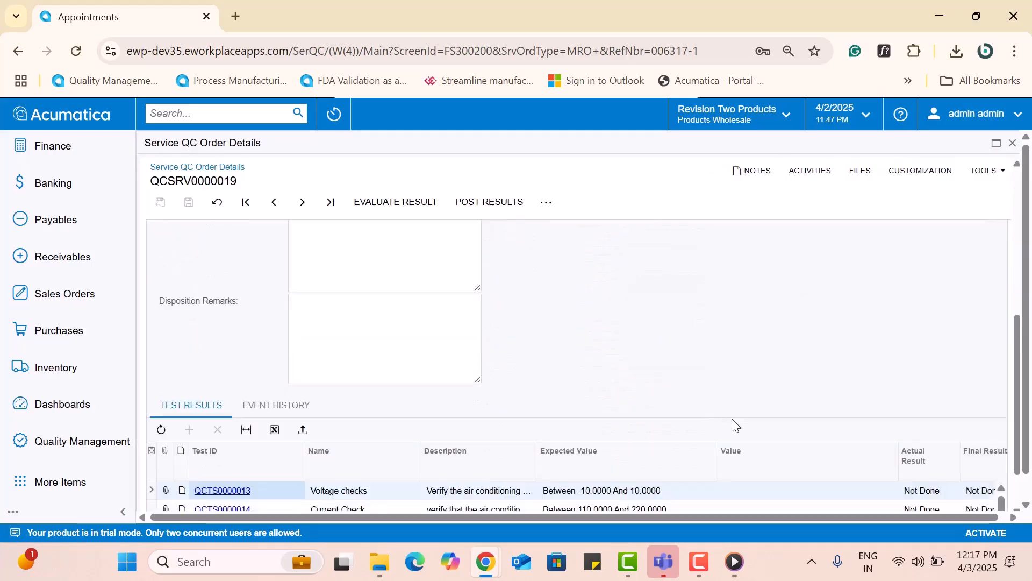
{"action": "left_click", "coordinate": [751, 421]}
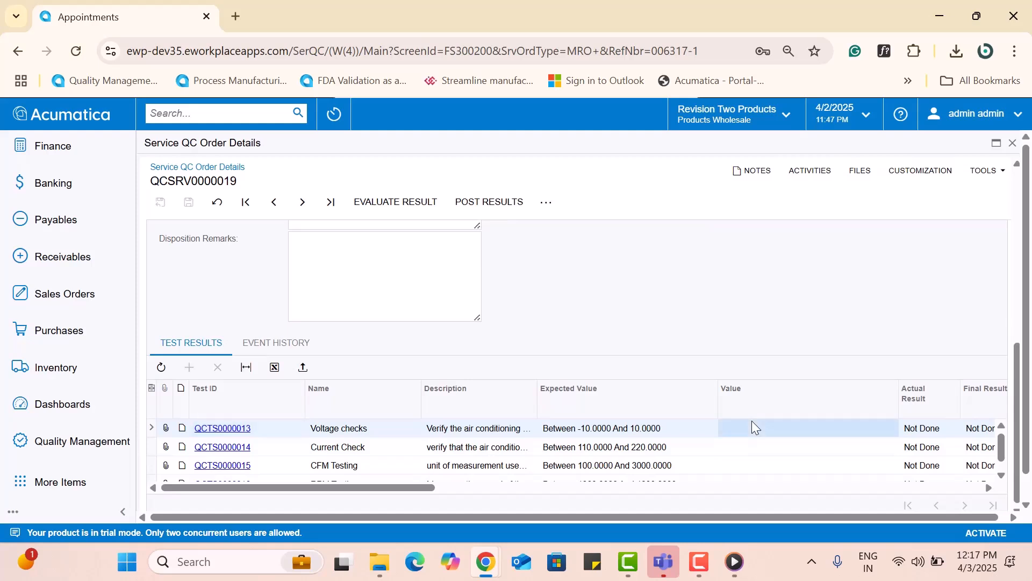
{"action": "type", "text": "10"}
{"action": "left_click", "coordinate": [756, 447]}
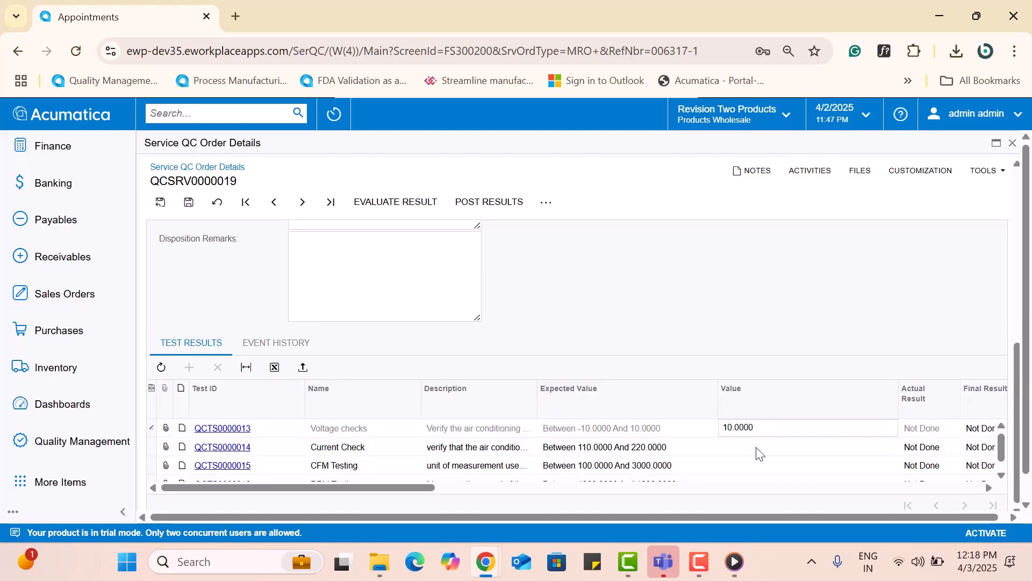
{"action": "type", "text": "110"}
Step: Enter test values 100 for CFM Testing and 1300 for RPM Testing, and save the QC order
{"action": "left_click", "coordinate": [752, 471]}
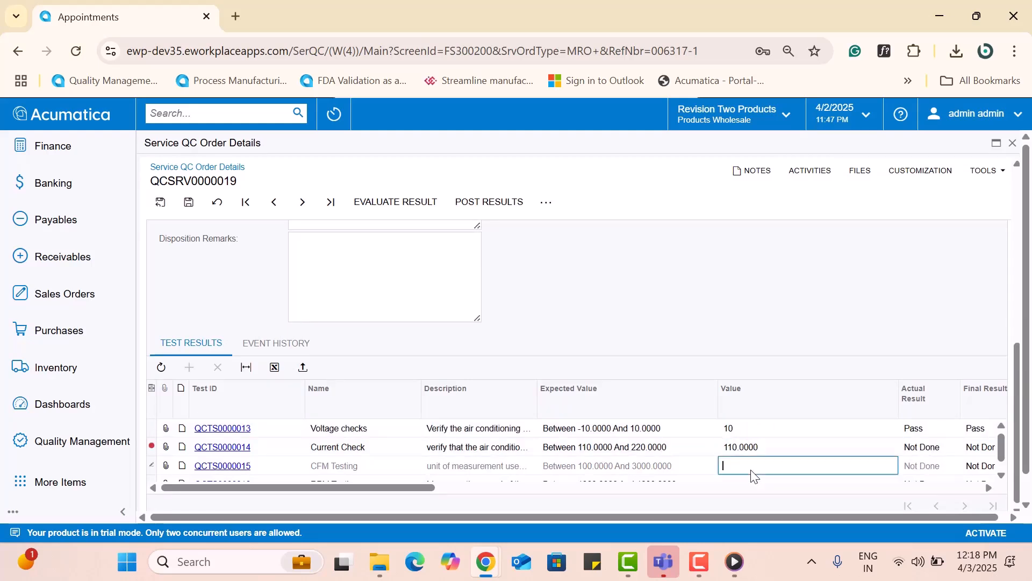
{"action": "type", "text": "100"}
{"action": "left_click", "coordinate": [752, 473]}
{"action": "type", "text": "1,"}
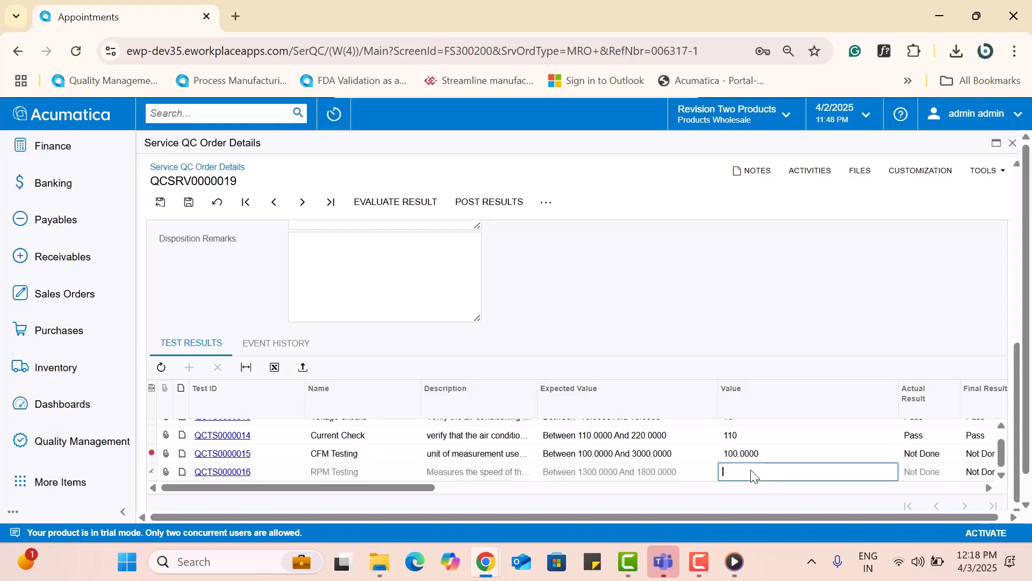
{"action": "type", "text": "300"}
{"action": "key", "text": "Tab"}
{"action": "key", "text": "Tab"}
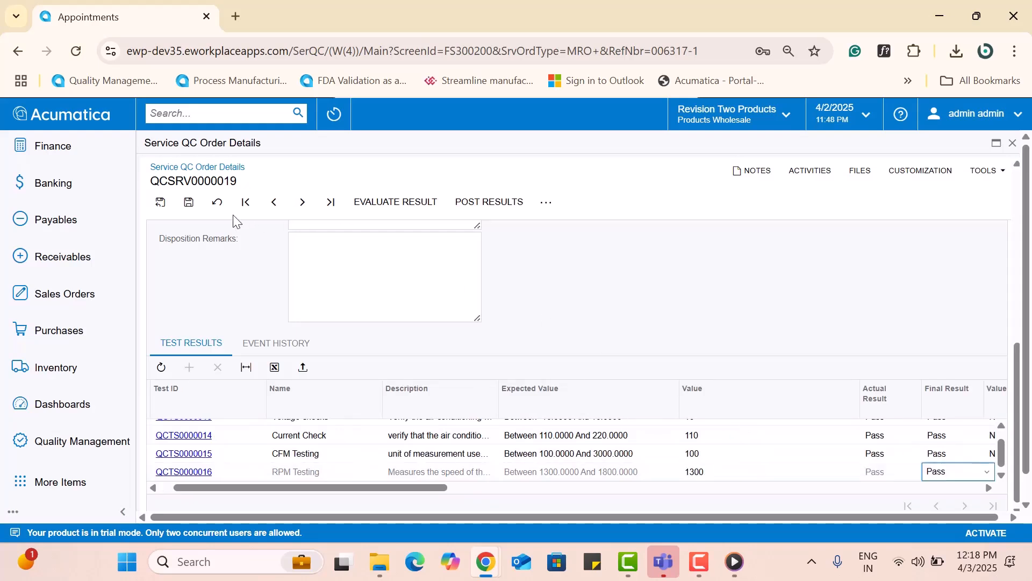
{"action": "left_click", "coordinate": [190, 210]}
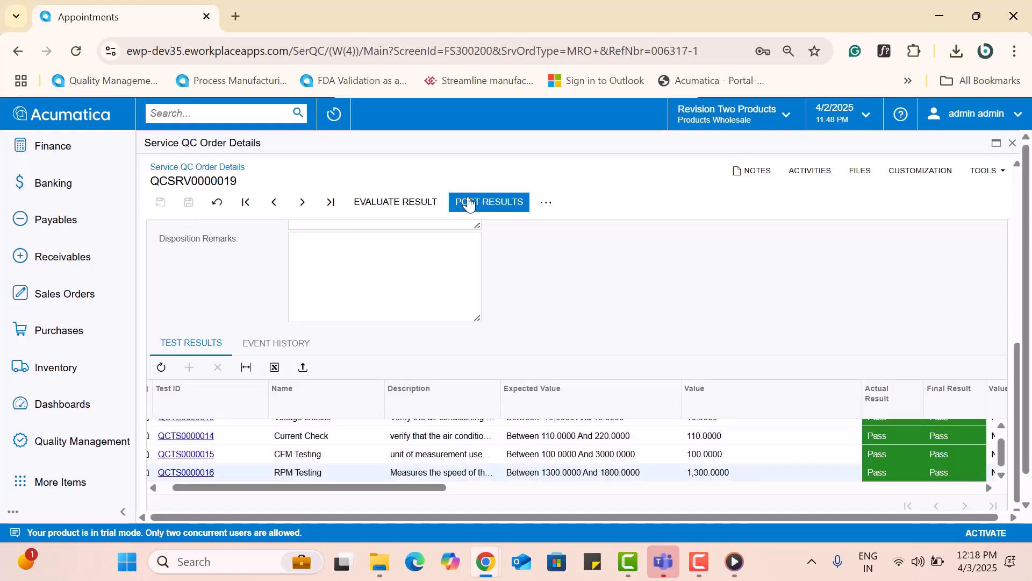
Step: Evaluate the service QC order's test results and post them
{"action": "scroll", "coordinate": [632, 318], "scroll_direction": "up", "scroll_amount": 6}
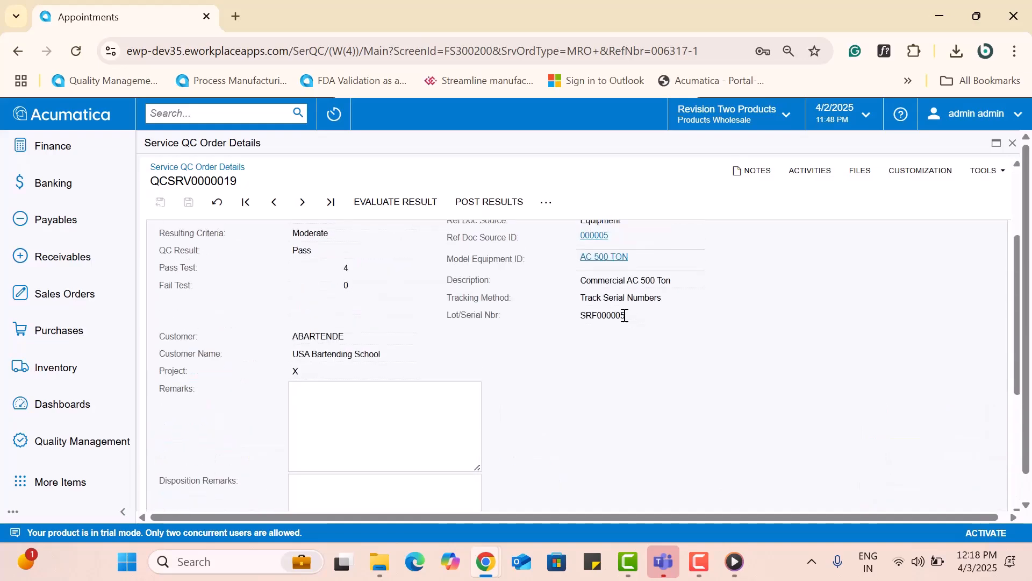
{"action": "left_click", "coordinate": [387, 202]}
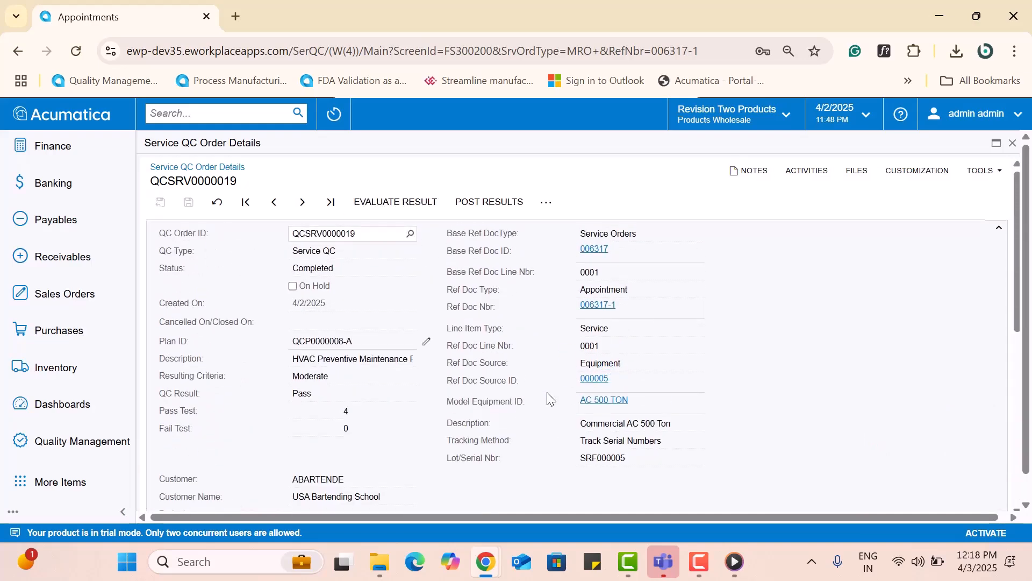
{"action": "scroll", "coordinate": [547, 393], "scroll_direction": "down", "scroll_amount": 6}
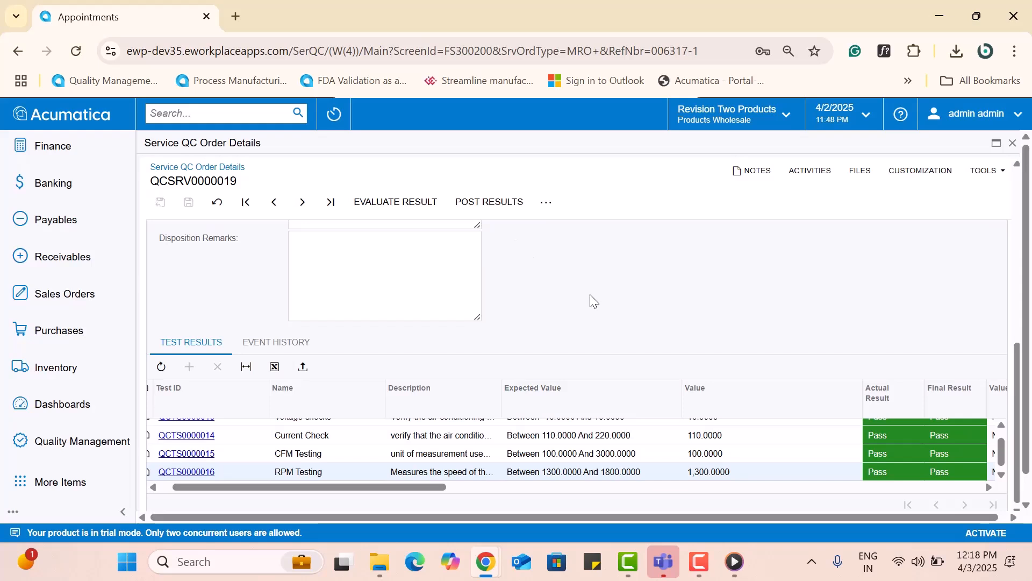
{"action": "scroll", "coordinate": [565, 316], "scroll_direction": "up", "scroll_amount": 4}
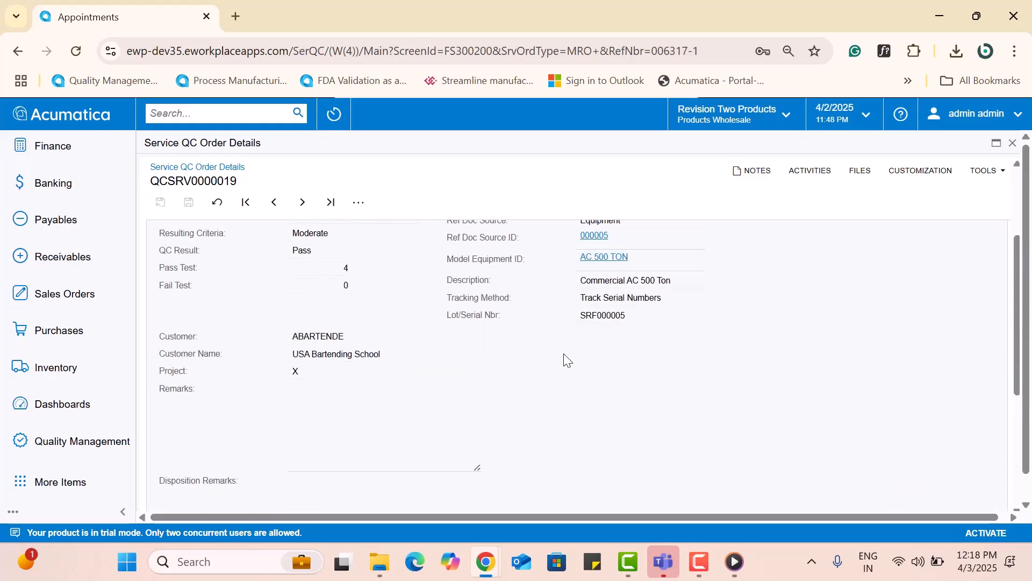
{"action": "scroll", "coordinate": [564, 353], "scroll_direction": "up", "scroll_amount": 3}
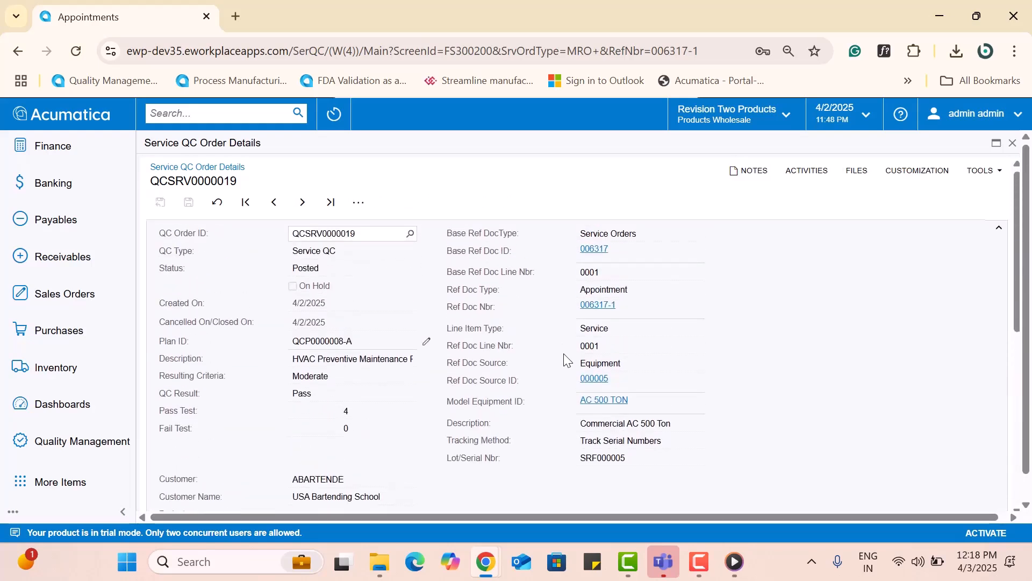
Step: Close the QC order details and try to complete the appointment
{"action": "left_click", "coordinate": [1014, 144]}
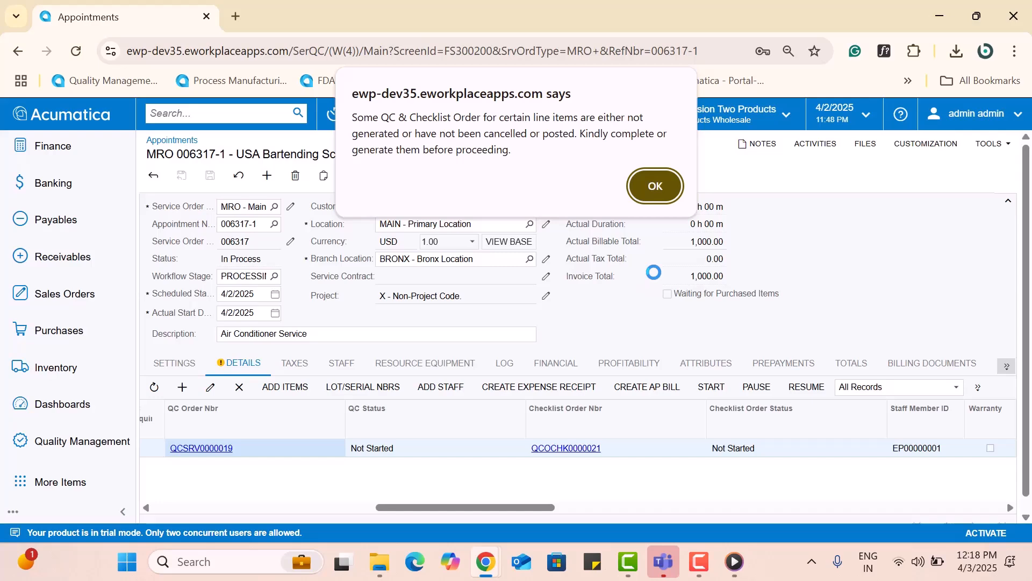
{"action": "left_click", "coordinate": [657, 187]}
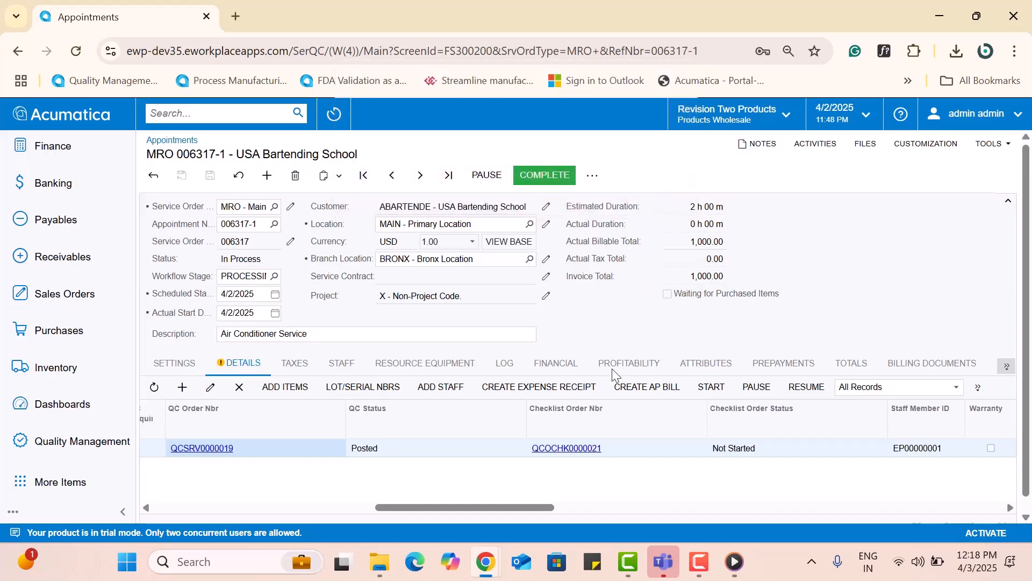
Step: Open the service line's checklist order and show its HVAC checklists and tasks
{"action": "left_click", "coordinate": [583, 455]}
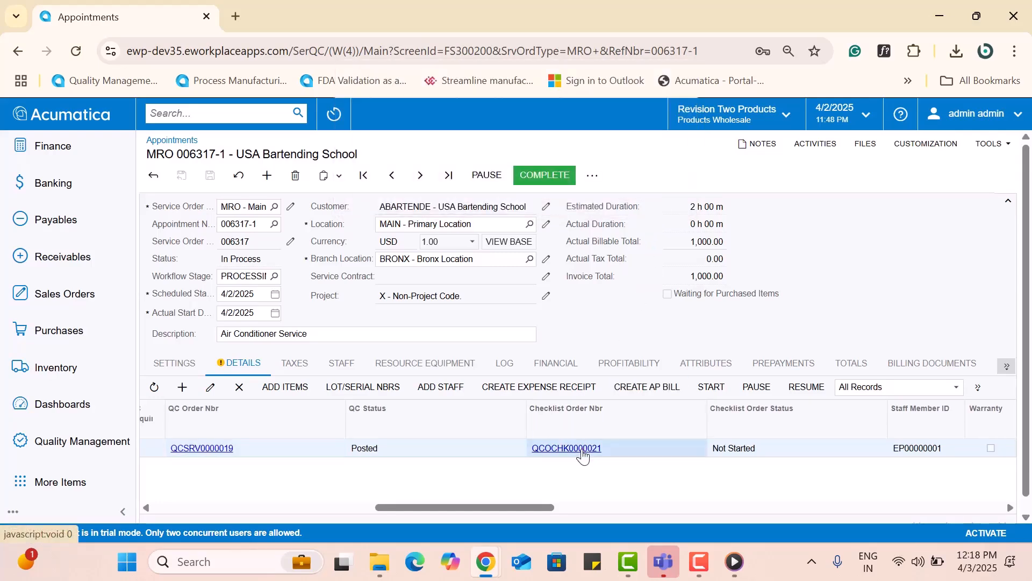
{"action": "left_click", "coordinate": [584, 456]}
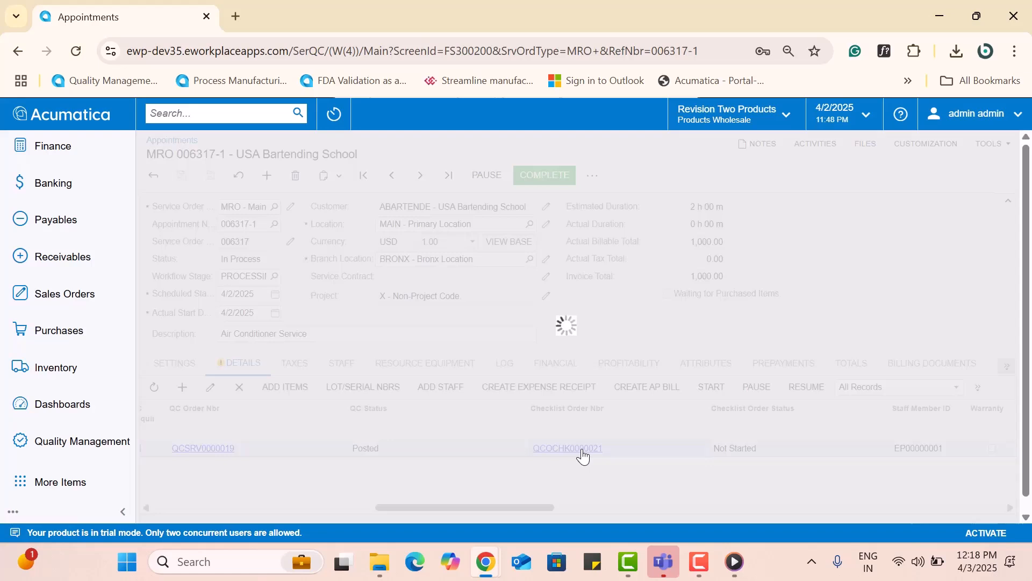
{"action": "scroll", "coordinate": [580, 440], "scroll_direction": "down", "scroll_amount": 4}
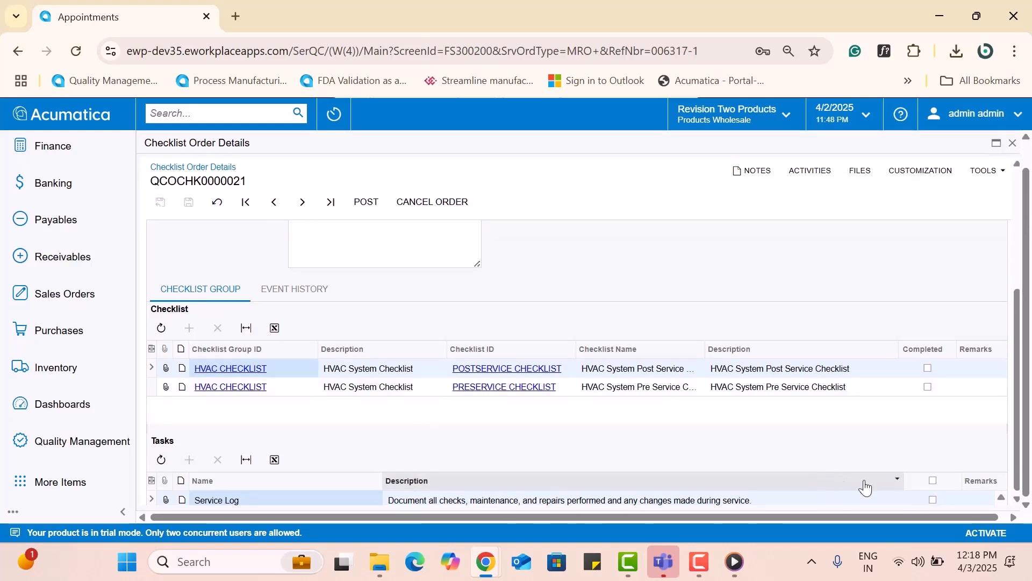
Step: Mark all tasks of the POSTSERVICE CHECKLIST as completed, including Service Log, System Efficiency, Final Checks and Customer Recommendations
{"action": "left_click", "coordinate": [933, 499]}
{"action": "scroll", "coordinate": [946, 496], "scroll_direction": "down", "scroll_amount": 1}
{"action": "left_click", "coordinate": [934, 488]}
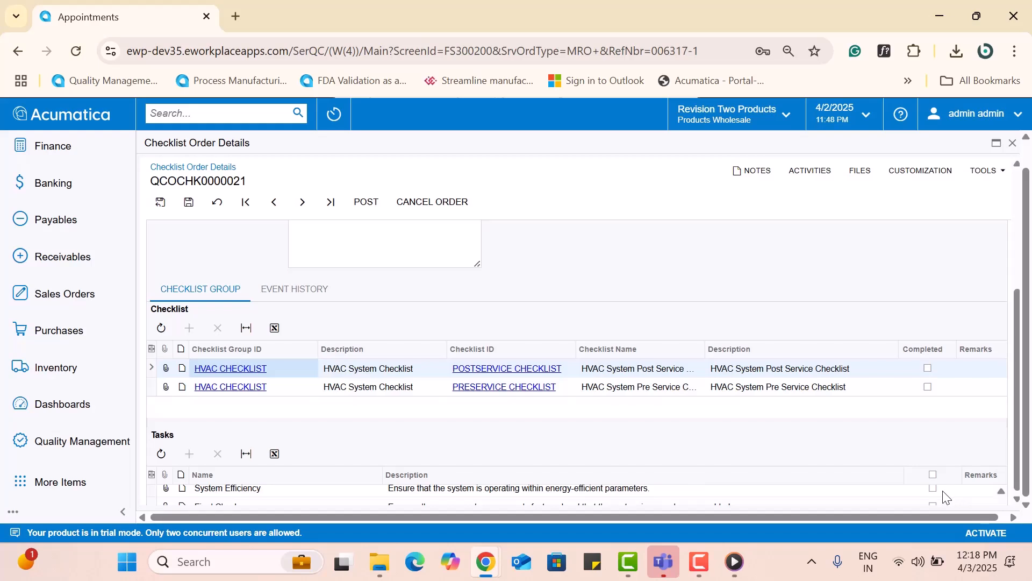
{"action": "scroll", "coordinate": [914, 485], "scroll_direction": "down", "scroll_amount": 1}
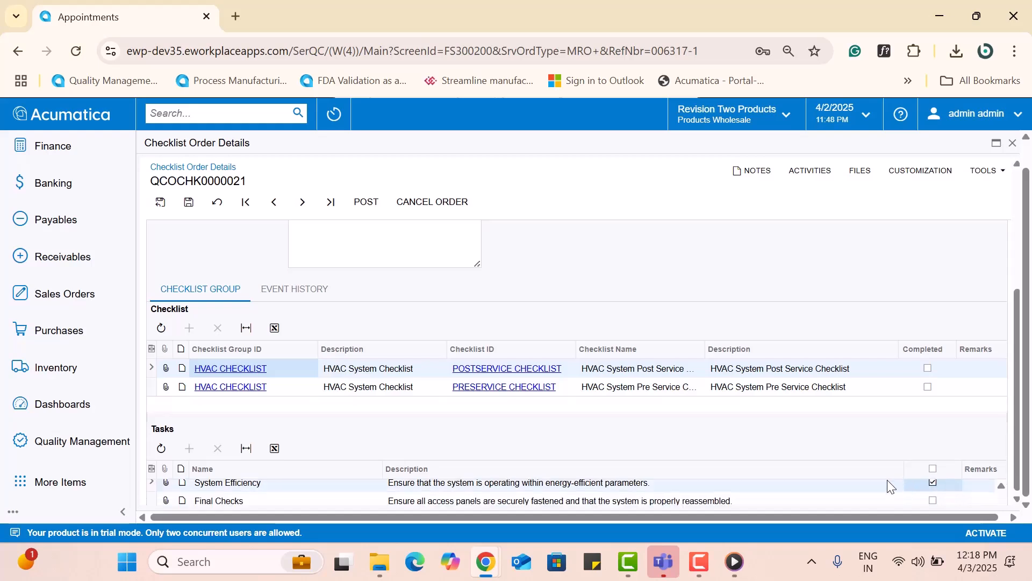
{"action": "left_click", "coordinate": [934, 501]}
{"action": "scroll", "coordinate": [940, 498], "scroll_direction": "down", "scroll_amount": 1}
{"action": "left_click", "coordinate": [934, 499]}
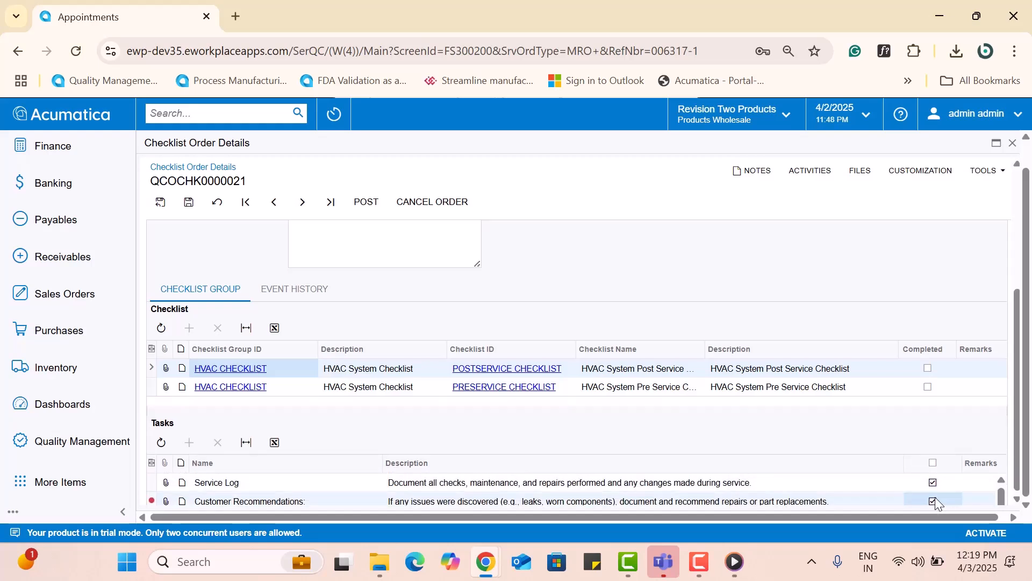
{"action": "scroll", "coordinate": [934, 497], "scroll_direction": "up", "scroll_amount": 1}
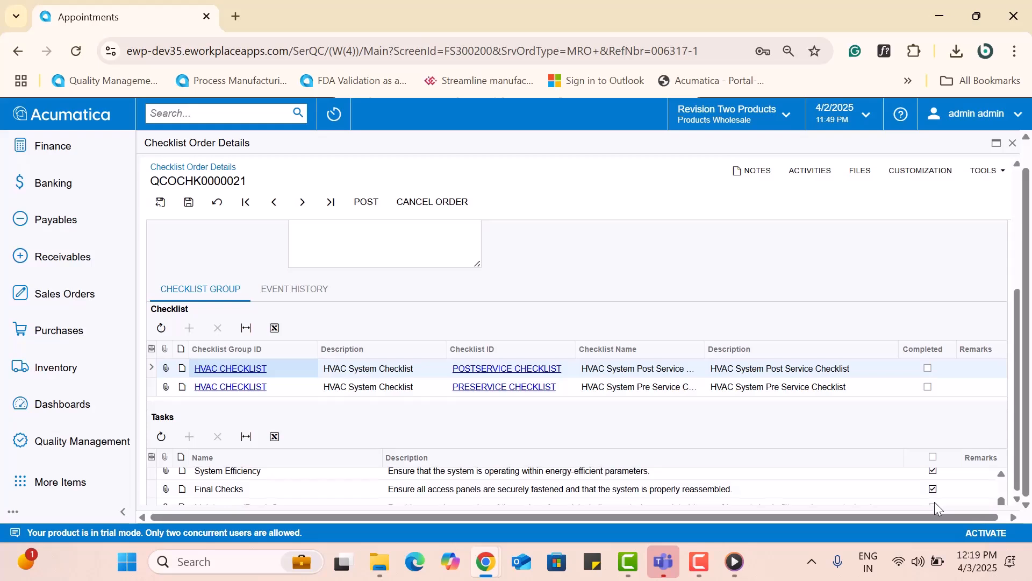
{"action": "left_click", "coordinate": [934, 504]}
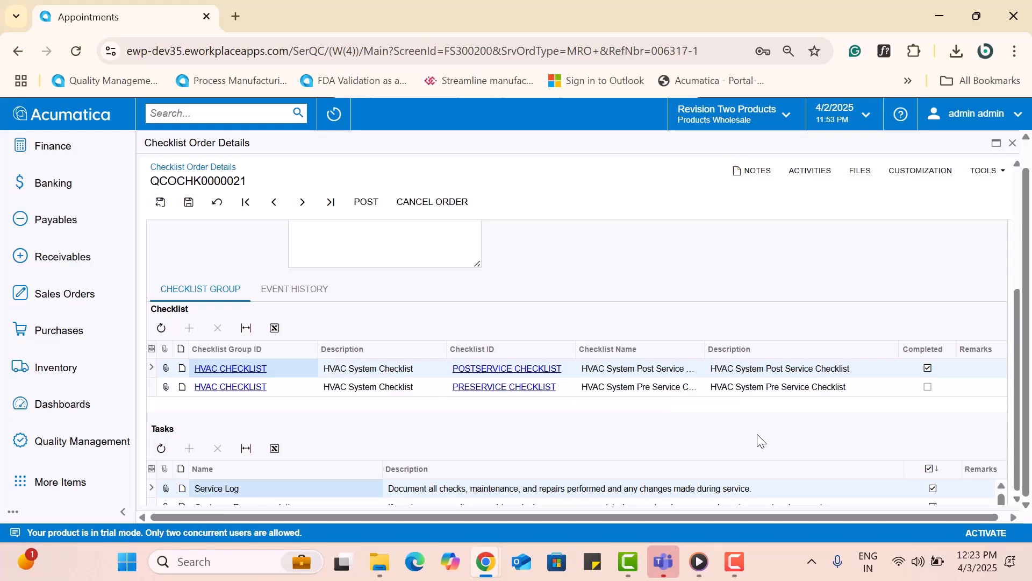
Step: Mark all tasks of the PRESERVICE CHECKLIST as completed and save the checklist order
{"action": "left_click", "coordinate": [152, 388]}
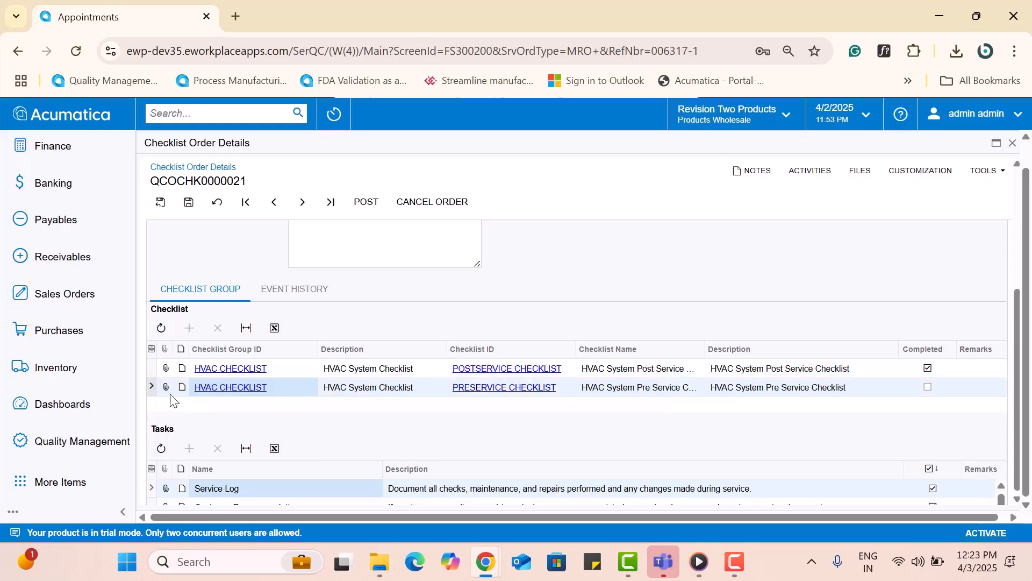
{"action": "scroll", "coordinate": [931, 489], "scroll_direction": "down", "scroll_amount": 2}
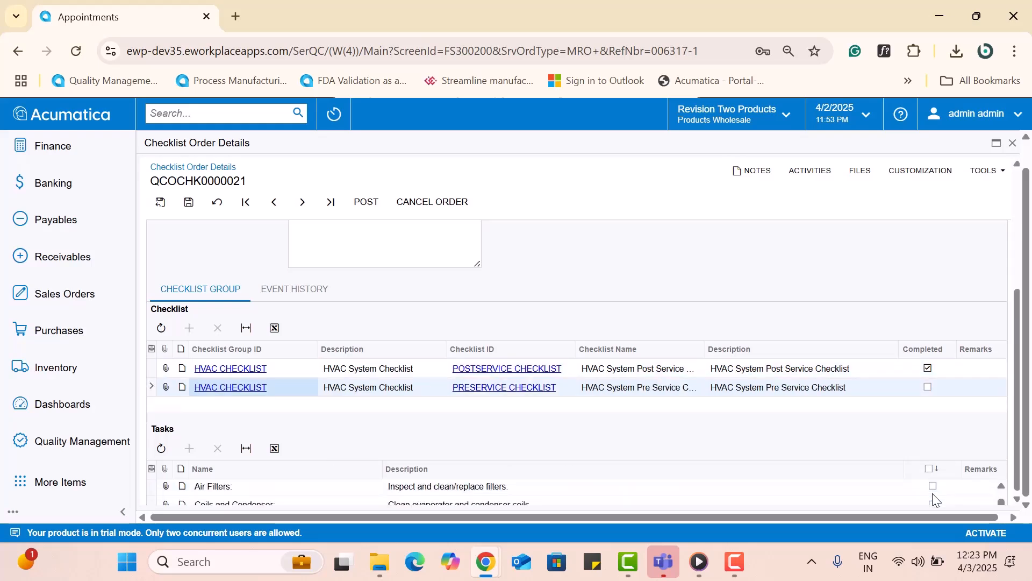
{"action": "left_click", "coordinate": [933, 483]}
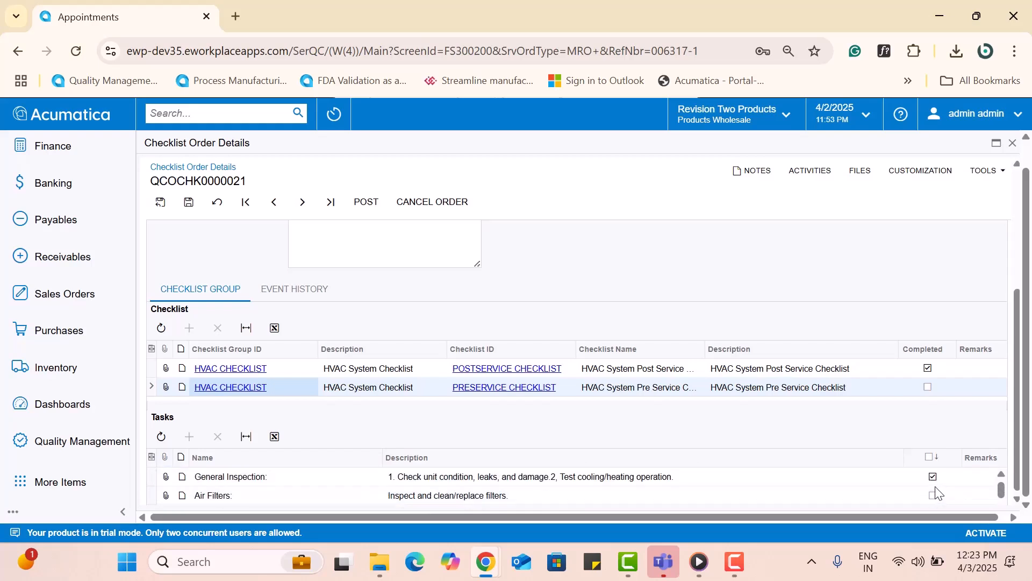
{"action": "scroll", "coordinate": [936, 500], "scroll_direction": "down", "scroll_amount": 3}
{"action": "left_click", "coordinate": [933, 485]}
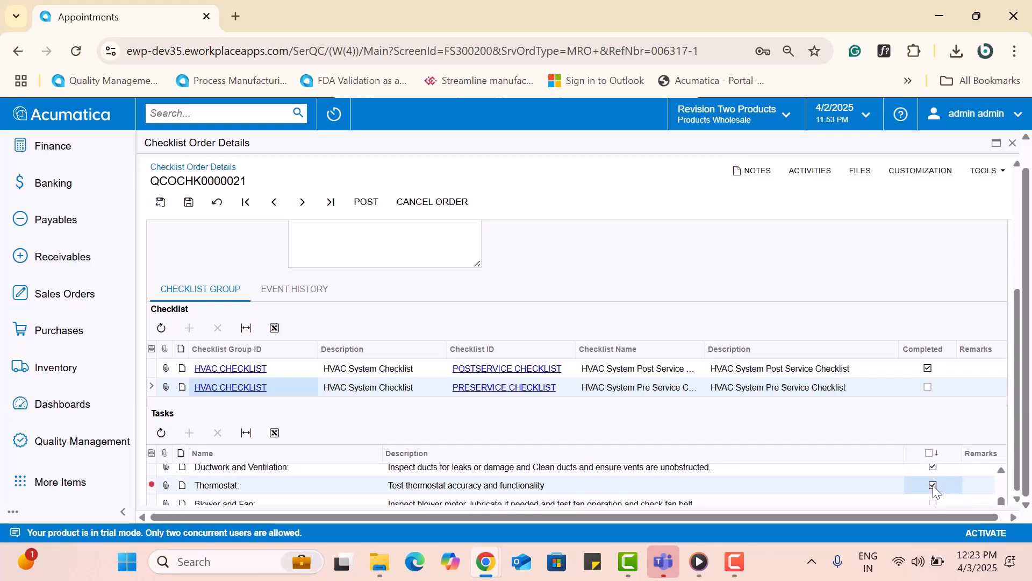
{"action": "left_click", "coordinate": [933, 485]}
{"action": "left_click", "coordinate": [934, 498]}
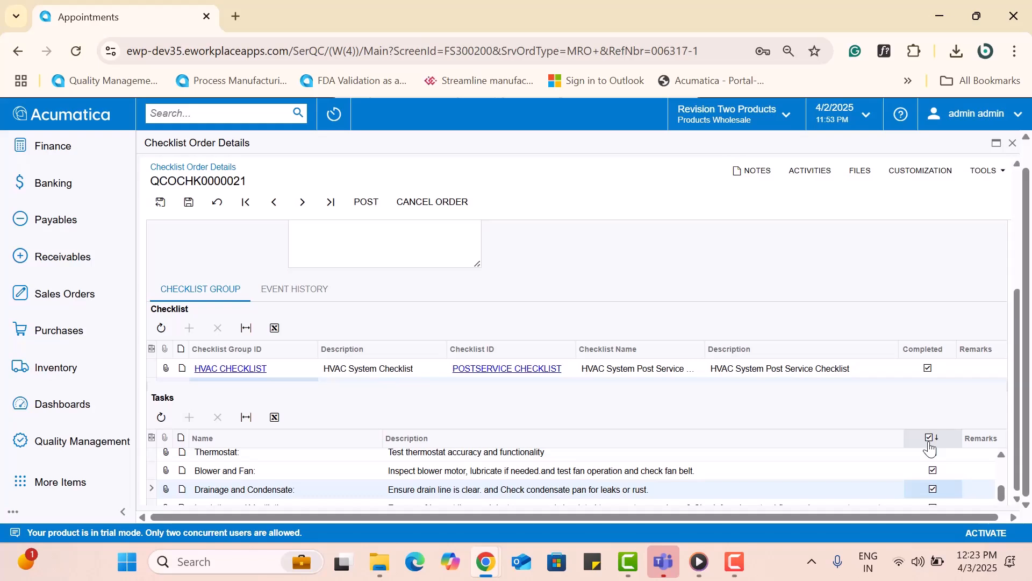
{"action": "left_click", "coordinate": [187, 201]}
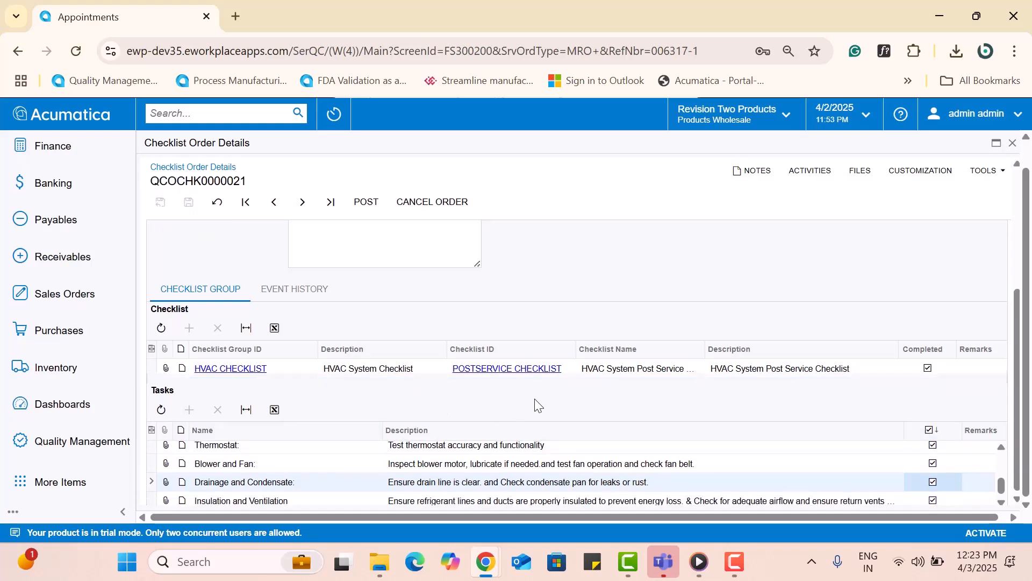
Step: Post the checklist order, close its details, and complete the appointment
{"action": "left_click", "coordinate": [366, 202]}
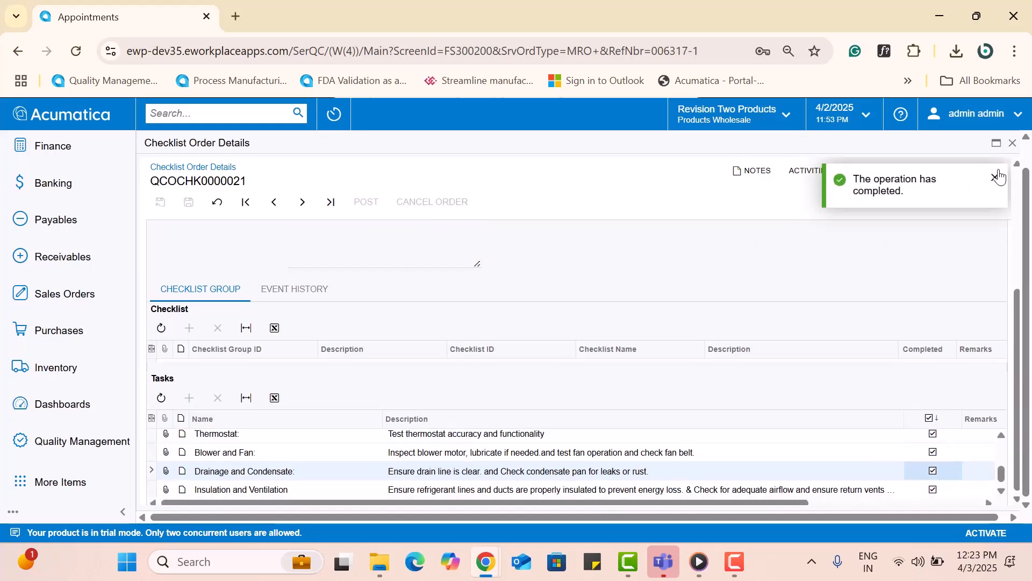
{"action": "left_click", "coordinate": [1013, 143]}
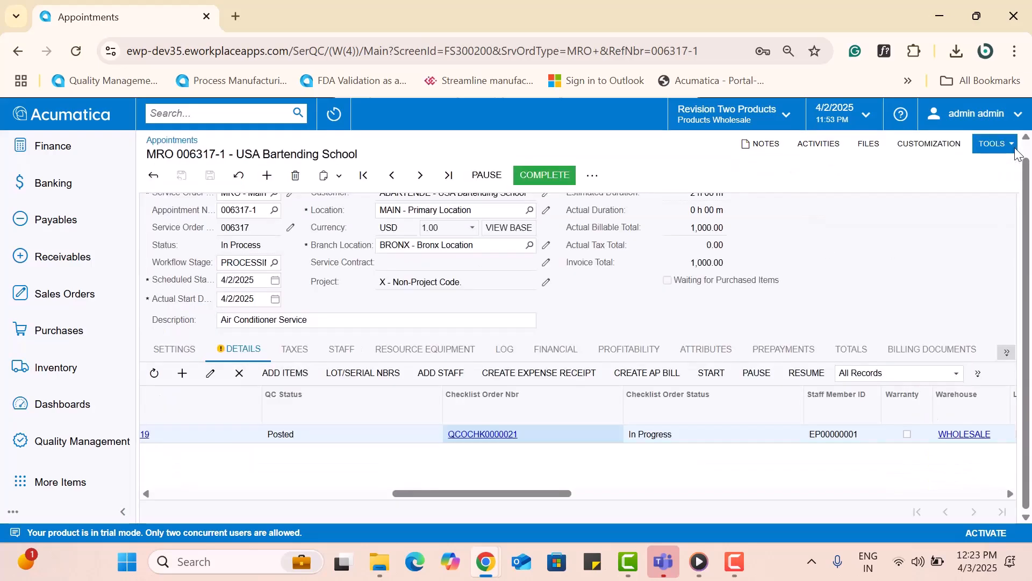
{"action": "left_click", "coordinate": [567, 179]}
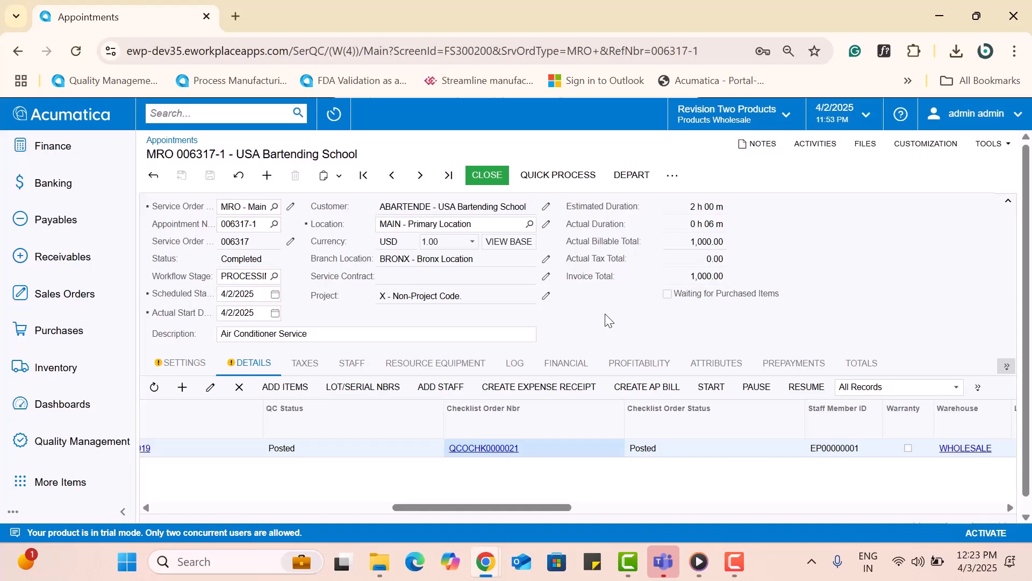
Step: Open the Service QC Orders list in Quality Management and examine the status of the service QC orders
{"action": "left_click", "coordinate": [96, 451]}
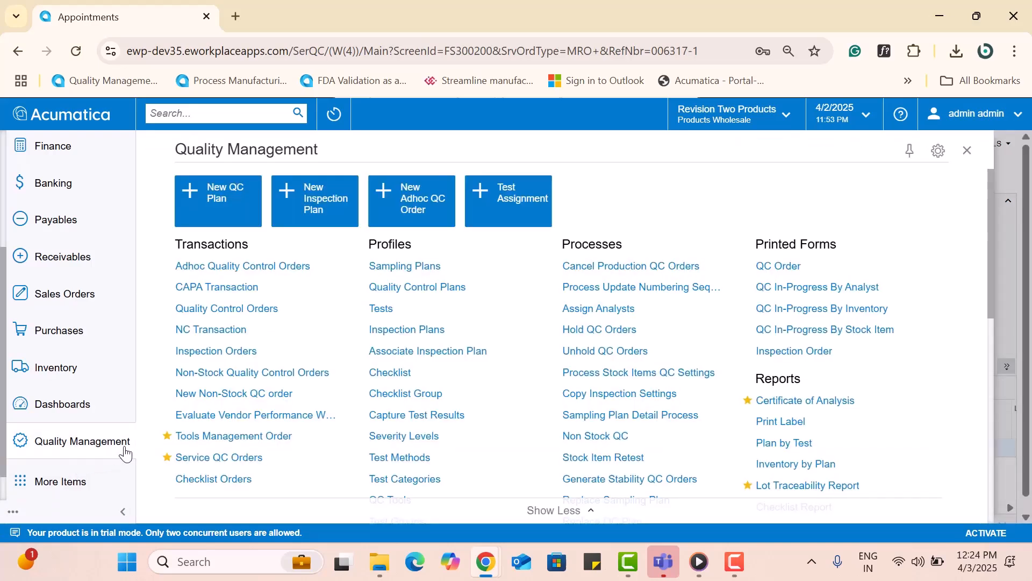
{"action": "left_click", "coordinate": [250, 456]}
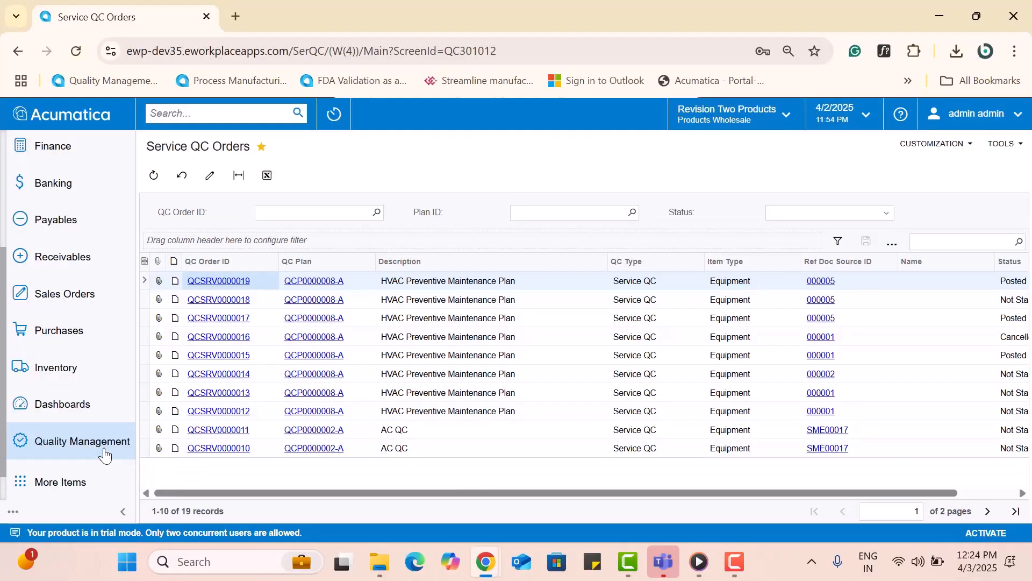
Step: Set up the Service QC Certificate of Analysis report for item type Equipment, equipment 000005 (LG 500 Ton) and the completed appointment's QC order
{"action": "left_click", "coordinate": [103, 454]}
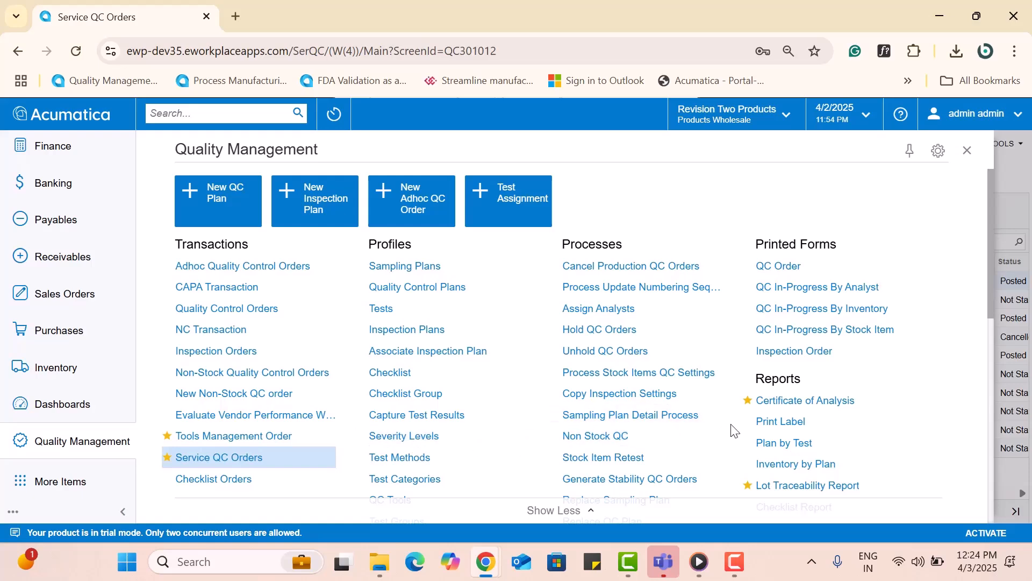
{"action": "scroll", "coordinate": [735, 427], "scroll_direction": "down", "scroll_amount": 3}
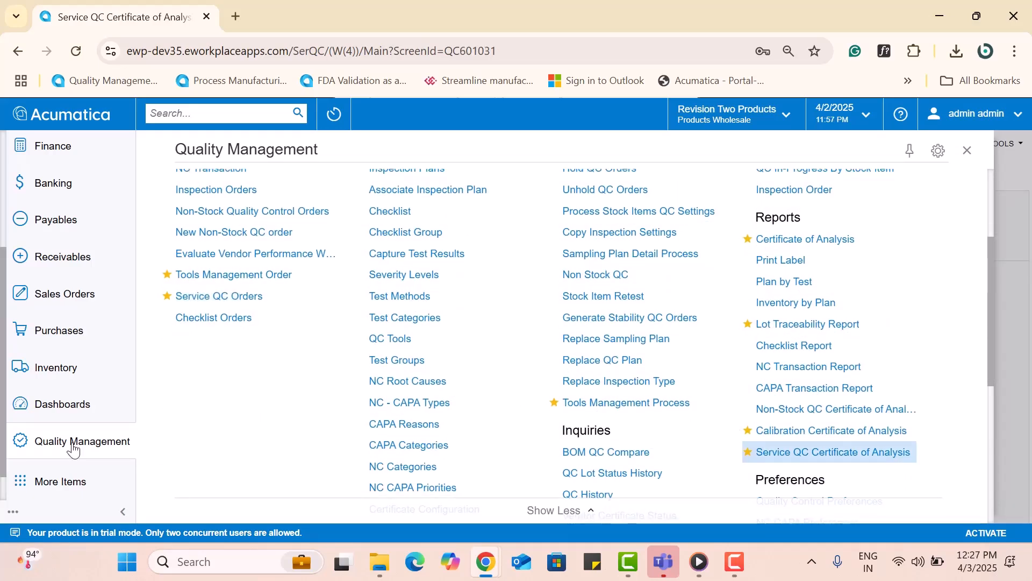
{"action": "left_click", "coordinate": [773, 454]}
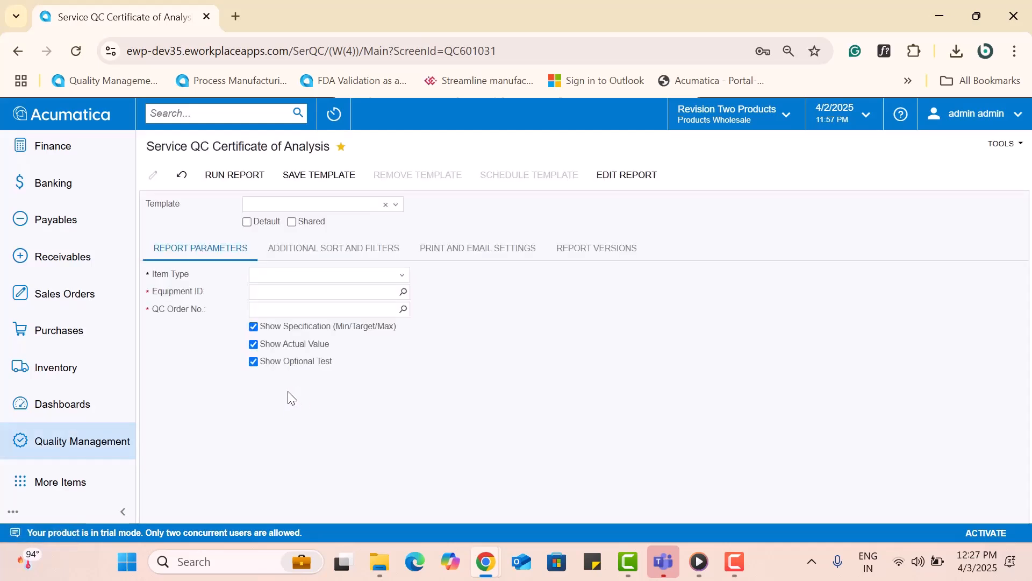
{"action": "left_click", "coordinate": [402, 277]}
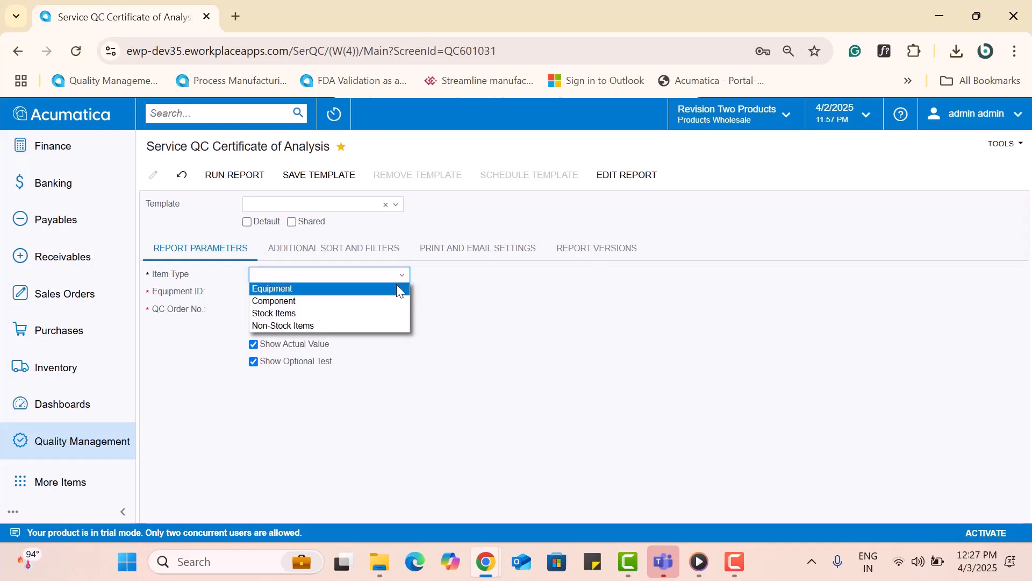
{"action": "left_click", "coordinate": [398, 290]}
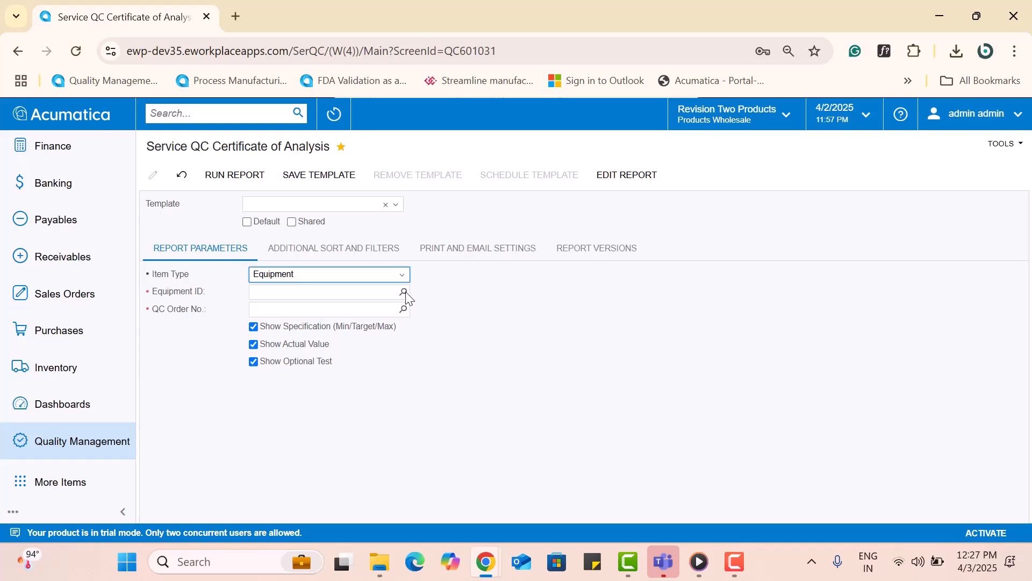
{"action": "left_click", "coordinate": [404, 294]}
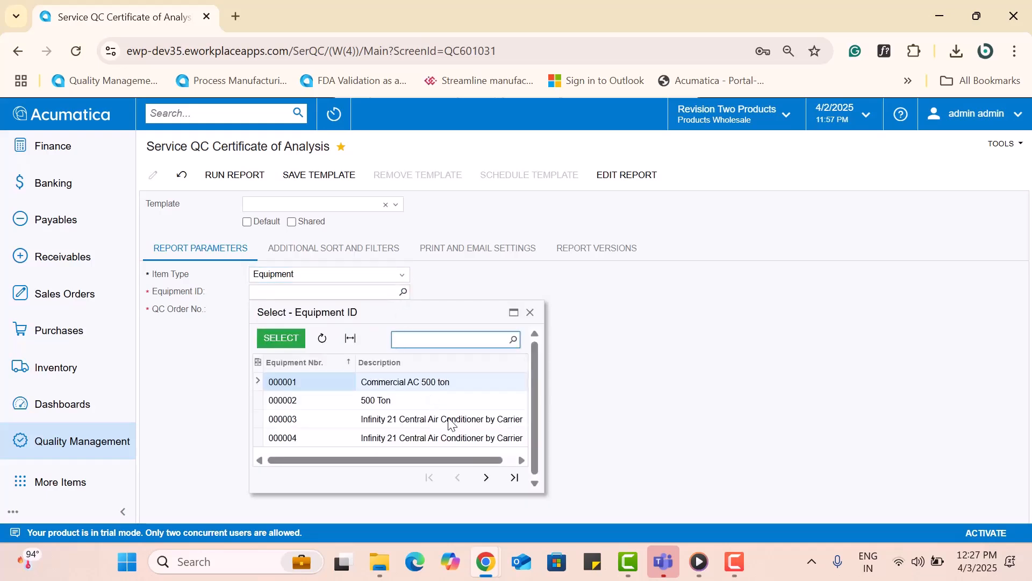
{"action": "left_click", "coordinate": [495, 478]}
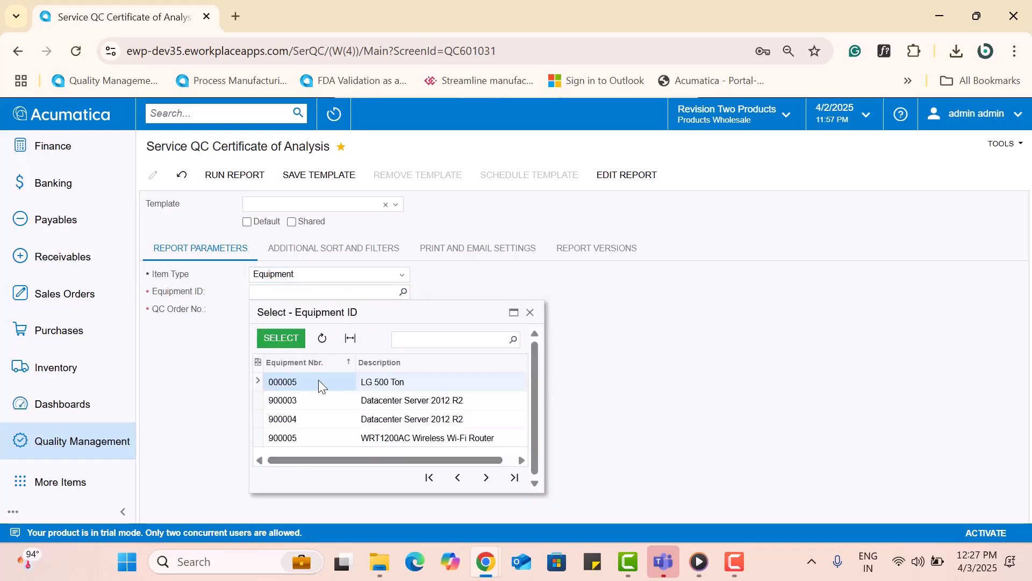
{"action": "double_click", "coordinate": [319, 380]}
{"action": "left_click", "coordinate": [403, 309]}
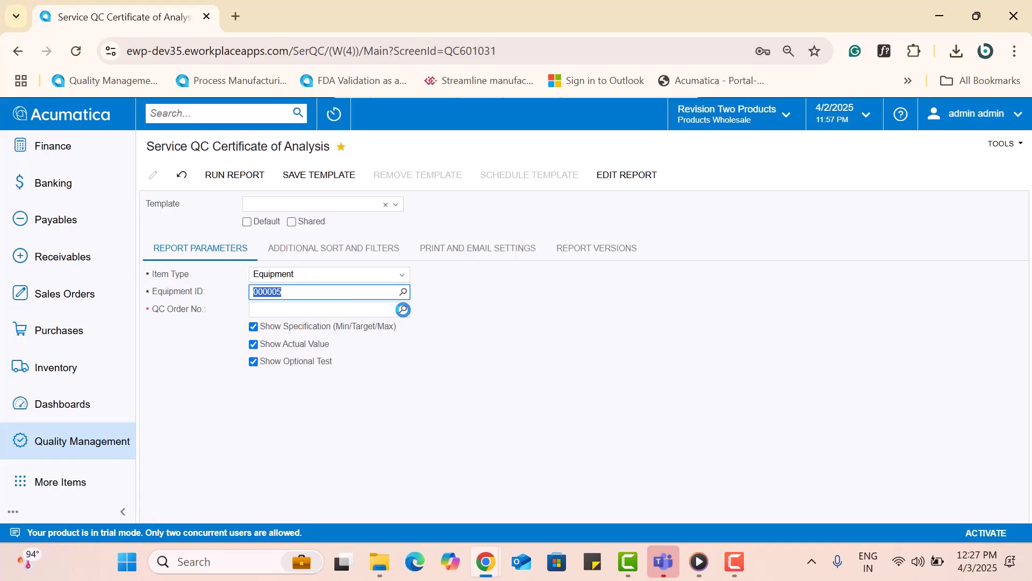
{"action": "double_click", "coordinate": [355, 419]}
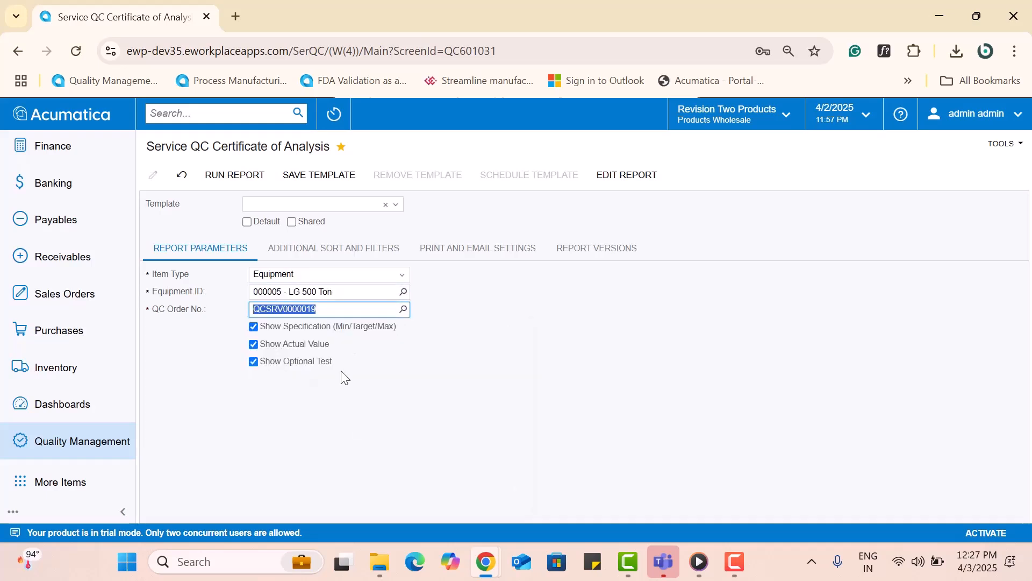
Step: Run the Service QC Certificate of Analysis and examine its order details and test results
{"action": "left_click", "coordinate": [221, 183]}
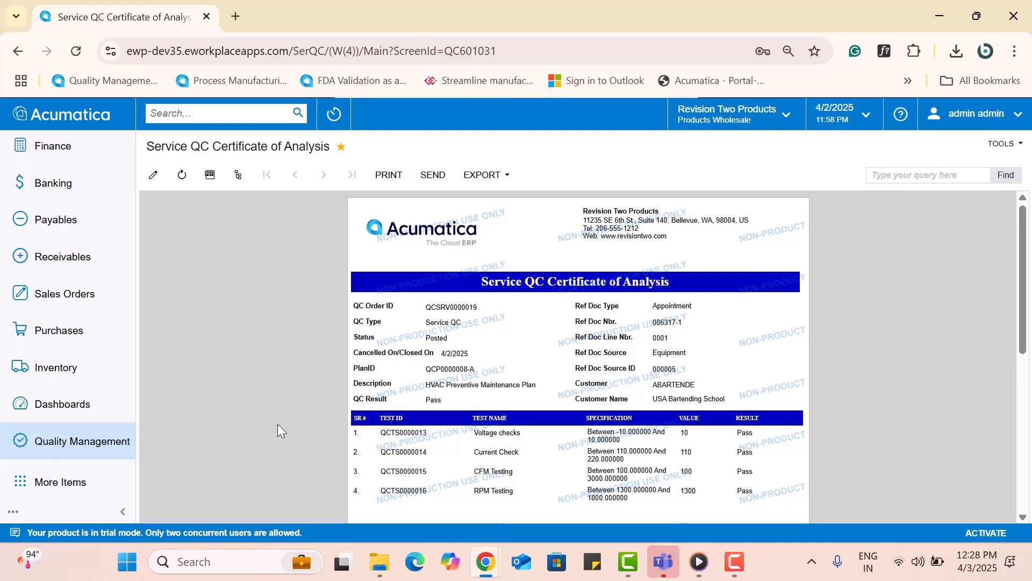
{"action": "scroll", "coordinate": [277, 423], "scroll_direction": "down", "scroll_amount": 2}
{"action": "scroll", "coordinate": [279, 423], "scroll_direction": "up", "scroll_amount": 2}
Step: Open the Service QC Dashboard and examine its service QC orders and checklist orders
{"action": "left_click", "coordinate": [77, 445]}
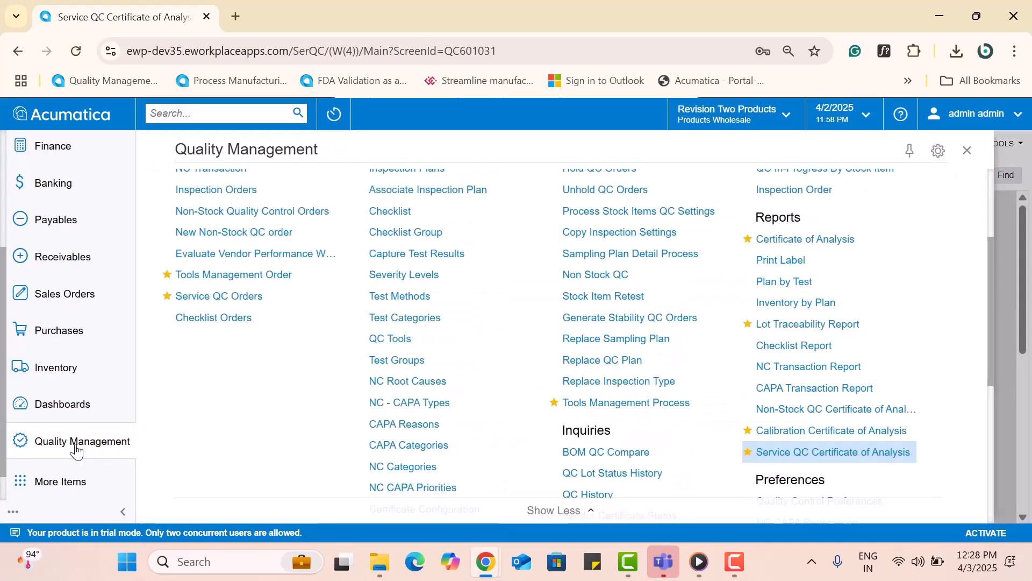
{"action": "scroll", "coordinate": [785, 444], "scroll_direction": "down", "scroll_amount": 5}
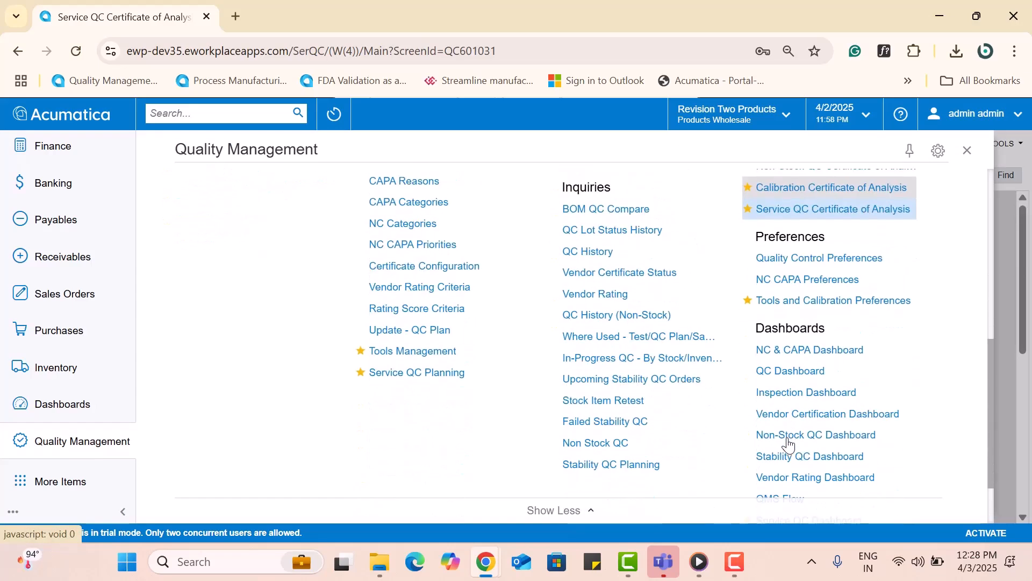
{"action": "left_click", "coordinate": [817, 440]}
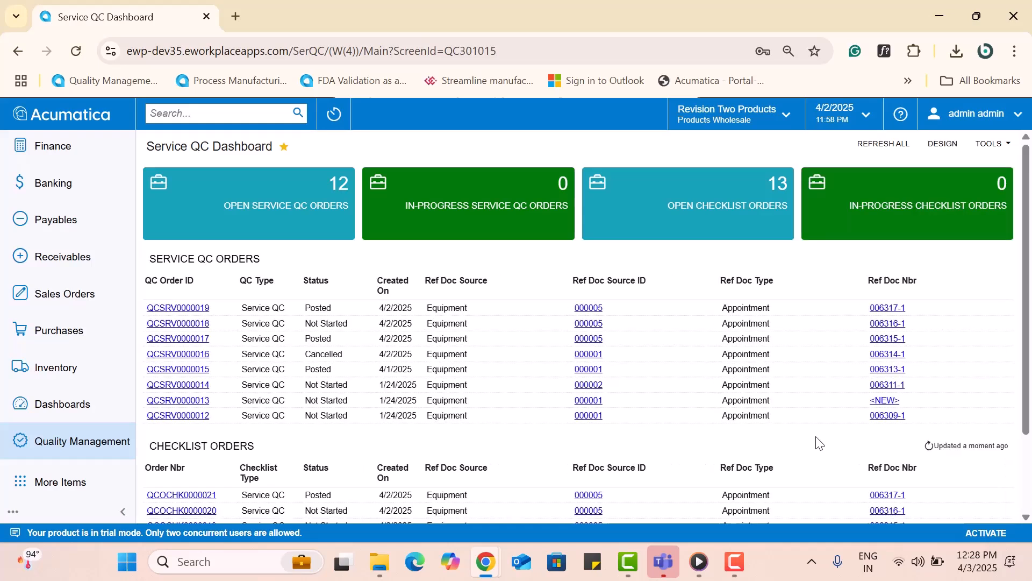
{"action": "scroll", "coordinate": [812, 443], "scroll_direction": "down", "scroll_amount": 3}
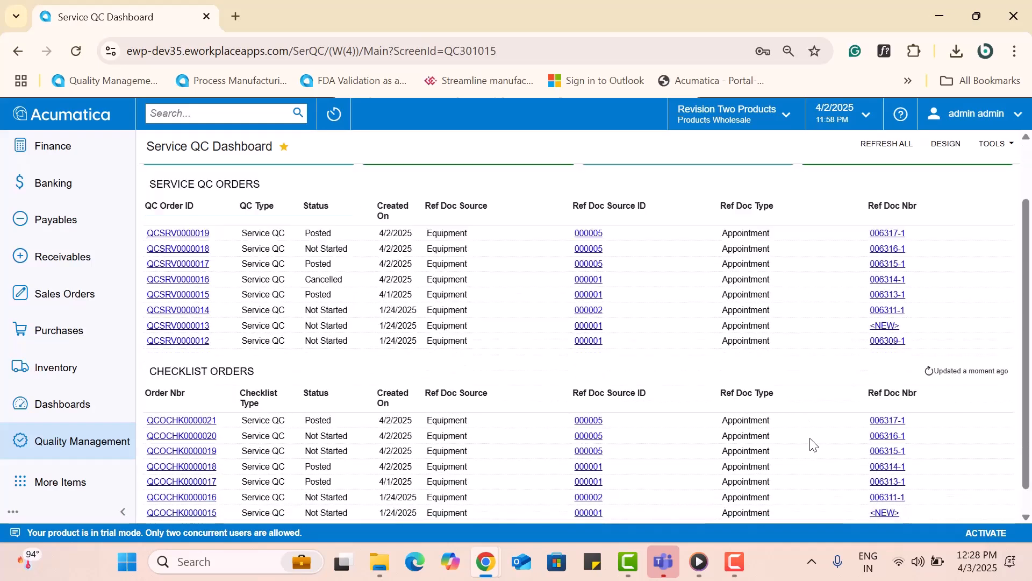